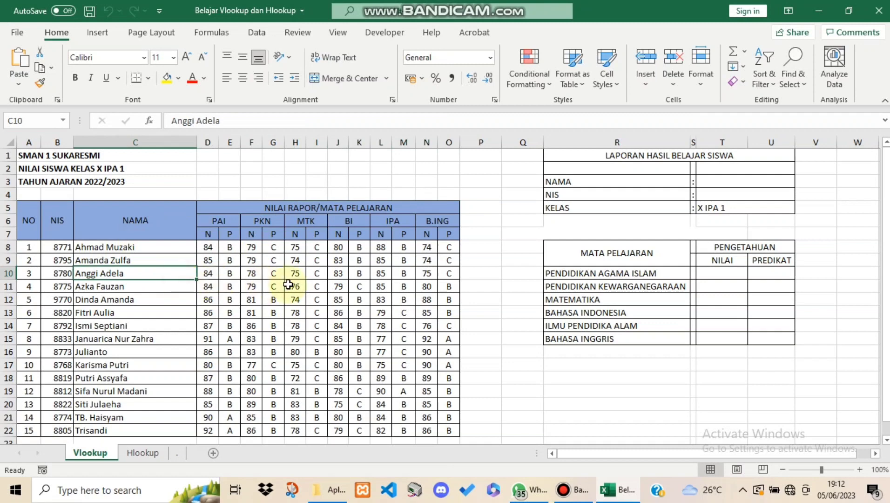
left_click(294, 285)
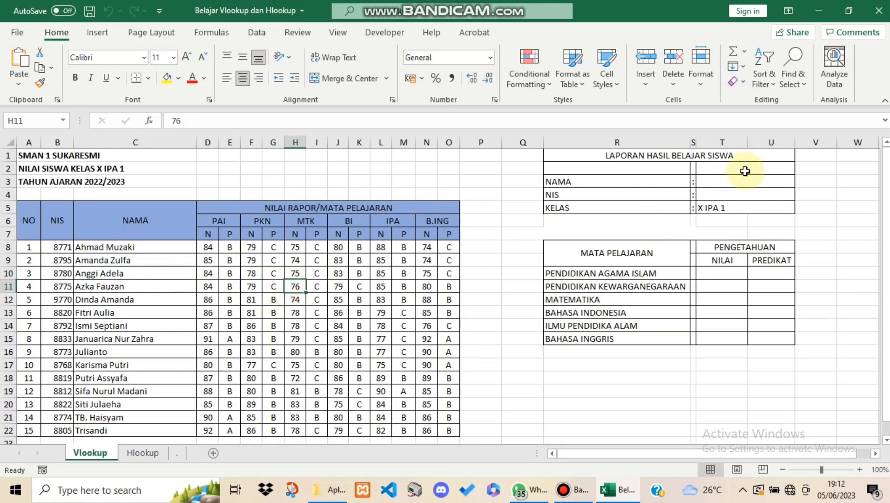
left_click(730, 179)
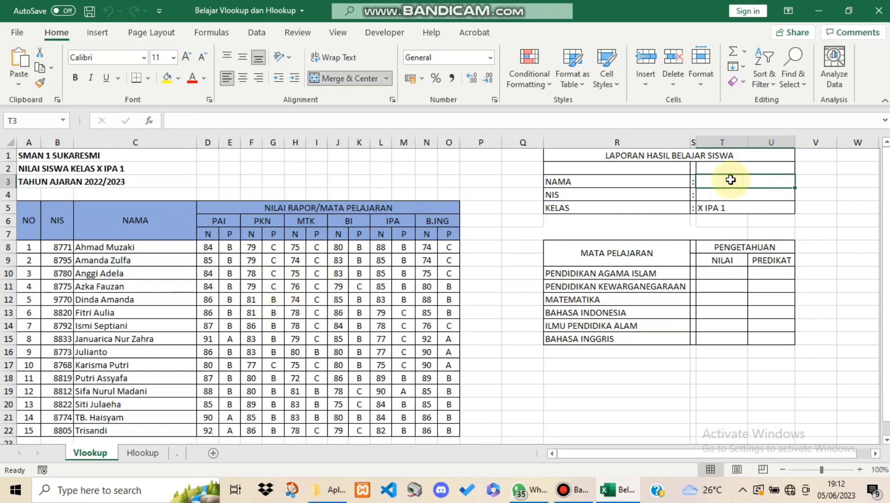
left_click(617, 168)
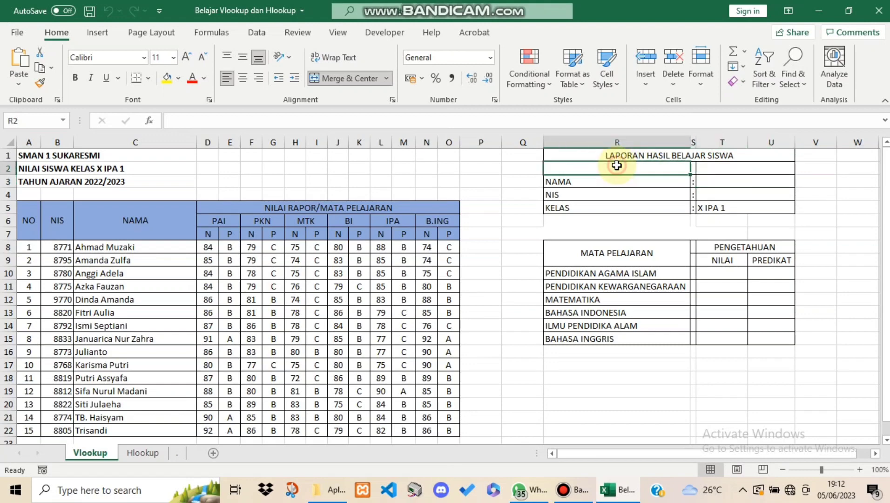
left_click(706, 169)
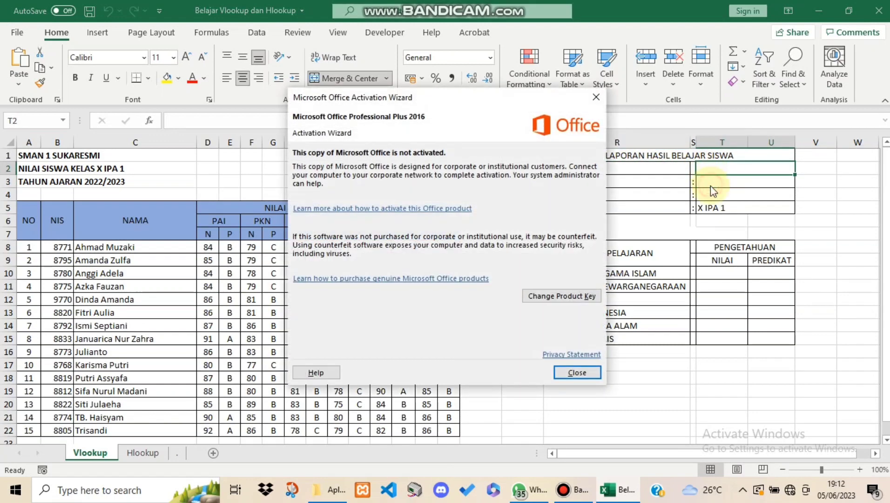
Dismiss the Office activation notice and begin a VLOOKUP formula in the NAMA cell T3 with A8 as the lookup value
left_click(576, 371)
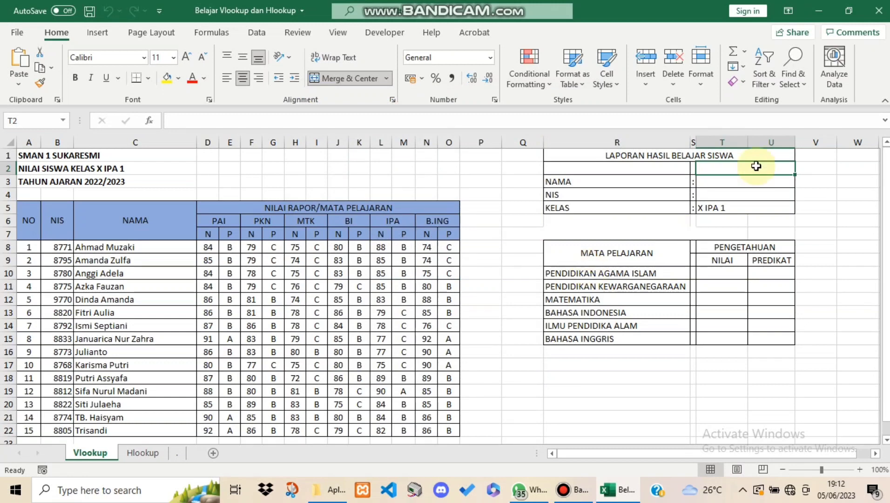
left_click(749, 179)
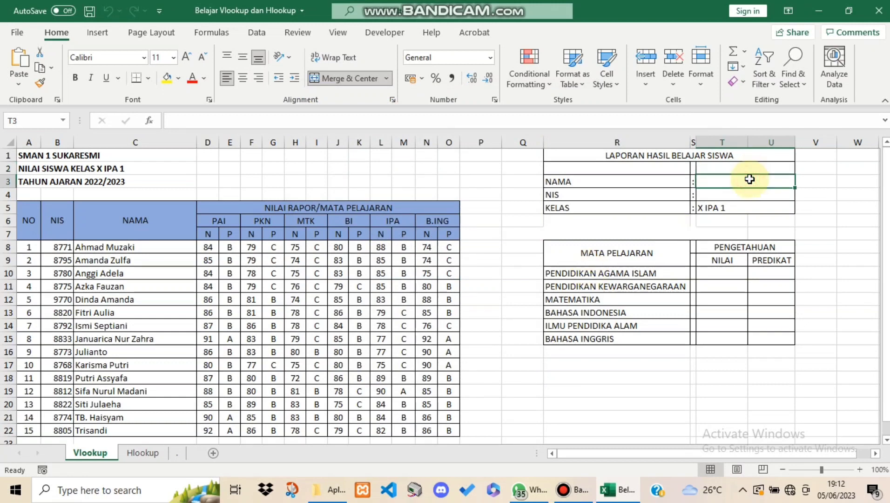
type("=v")
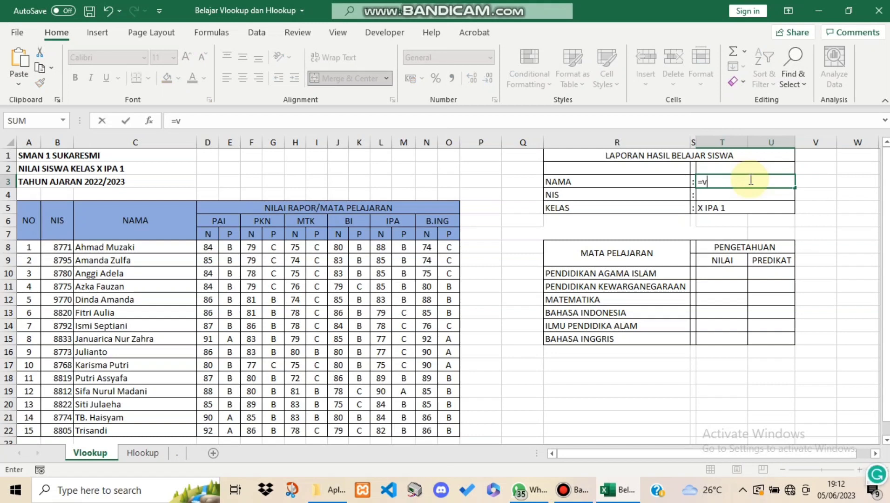
type("lo")
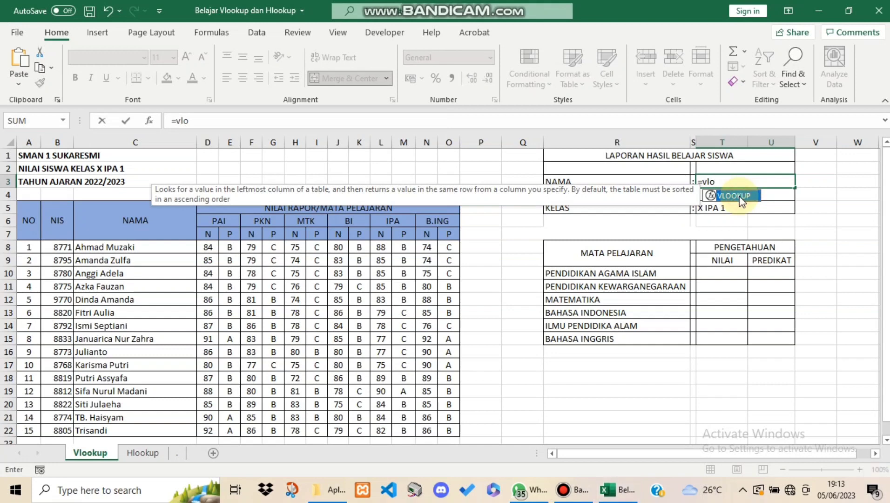
double_click(741, 195)
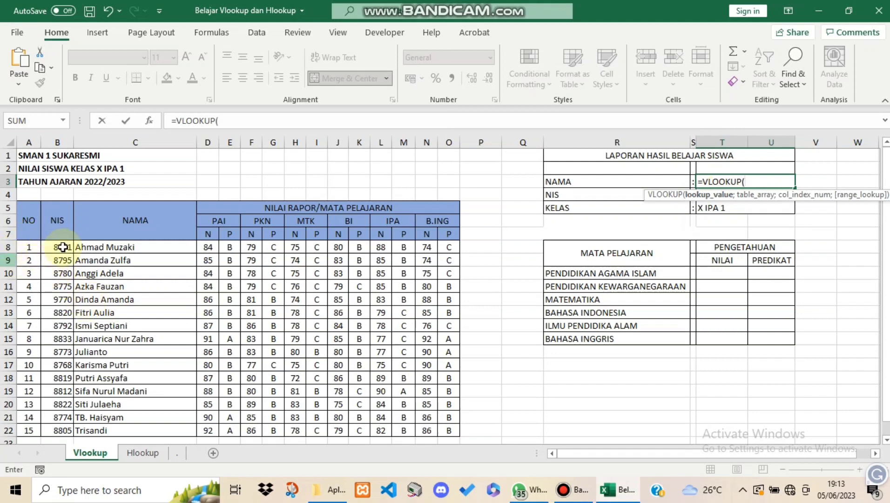
left_click(29, 248)
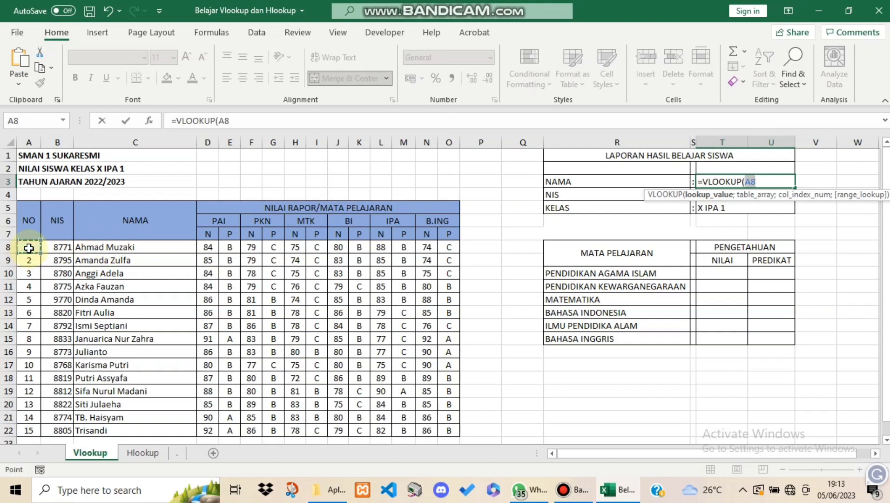
type(";")
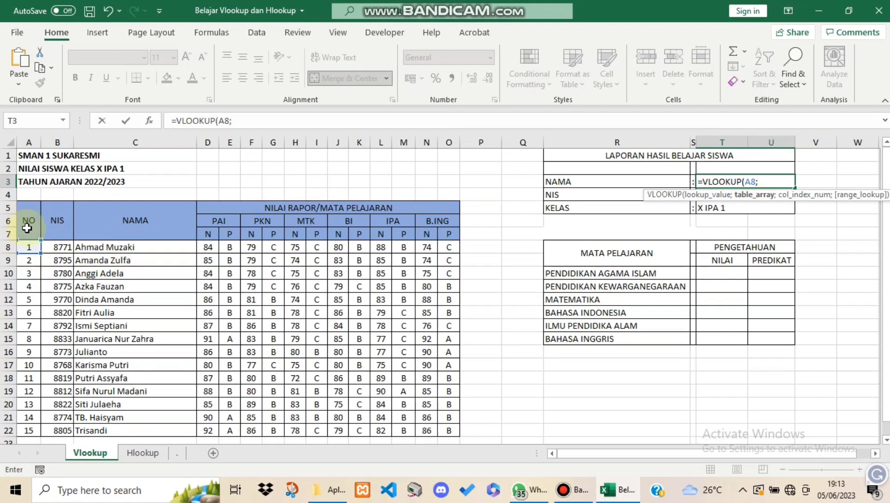
Use the whole grade table A5:O22 as the table array and make both it and the lookup value absolute references
left_click_drag(25, 223, 372, 412)
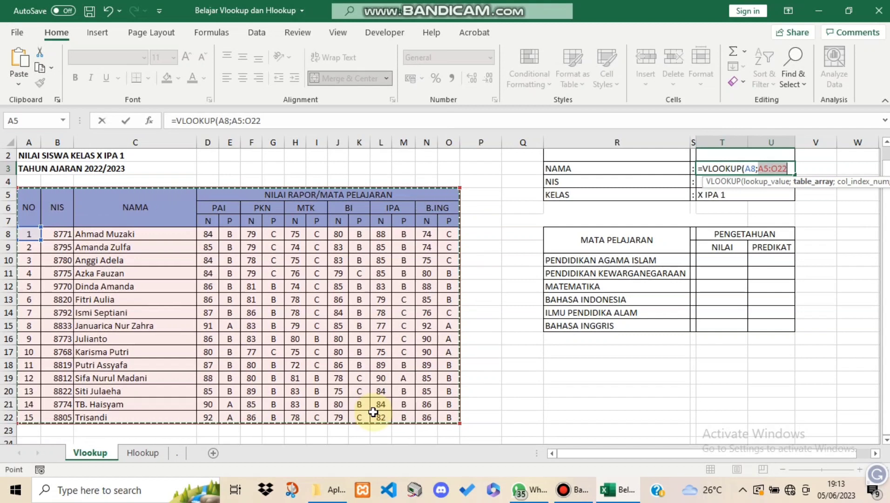
key("F4")
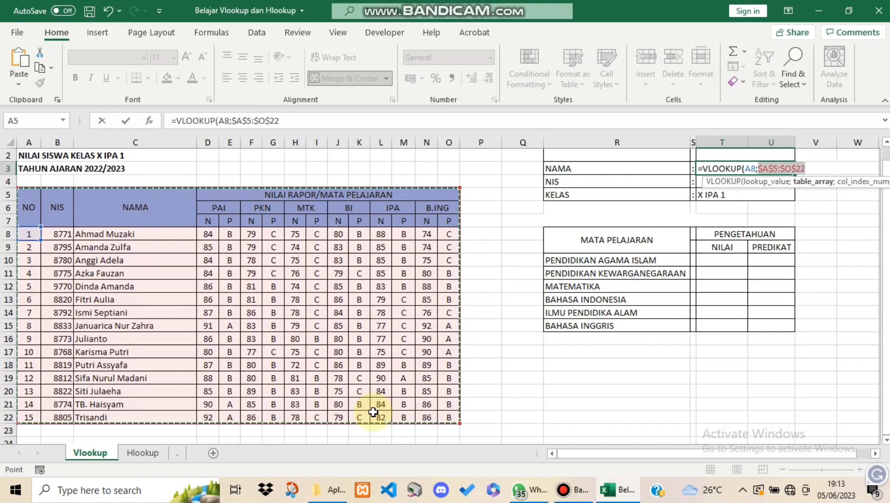
left_click(747, 168)
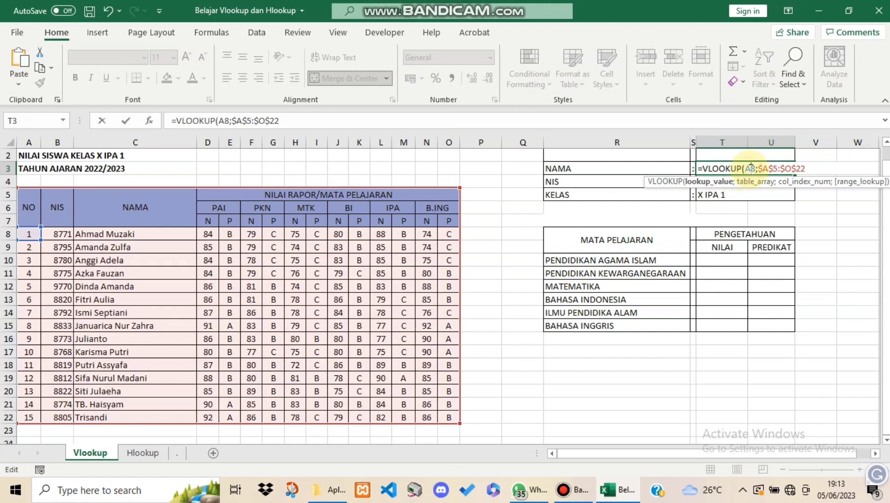
key("F4")
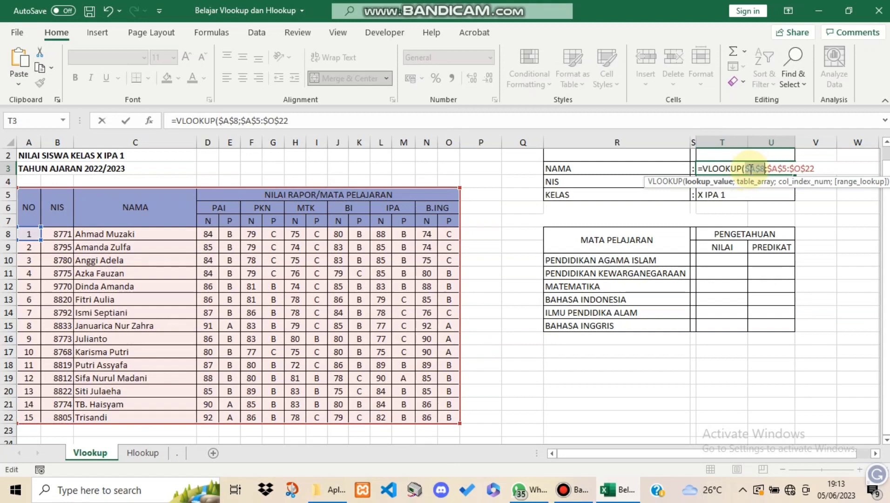
left_click(826, 171)
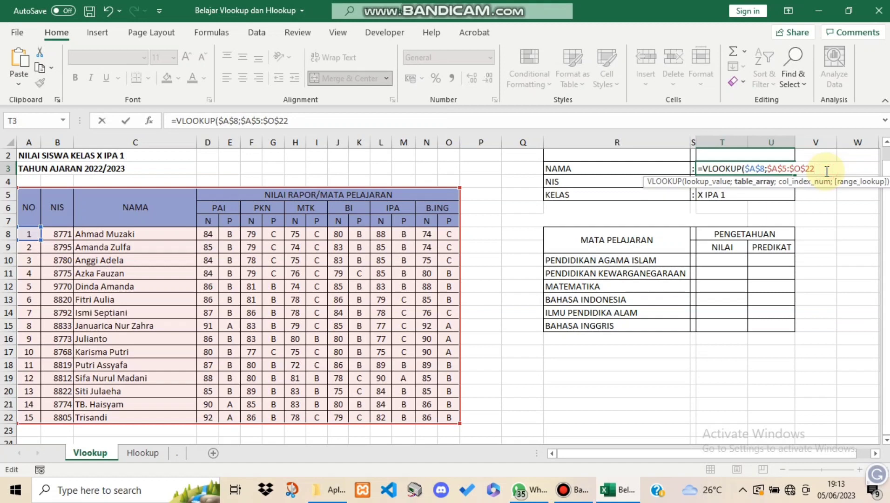
Complete the NAMA formula with column index 3 and range lookup 0
type(";")
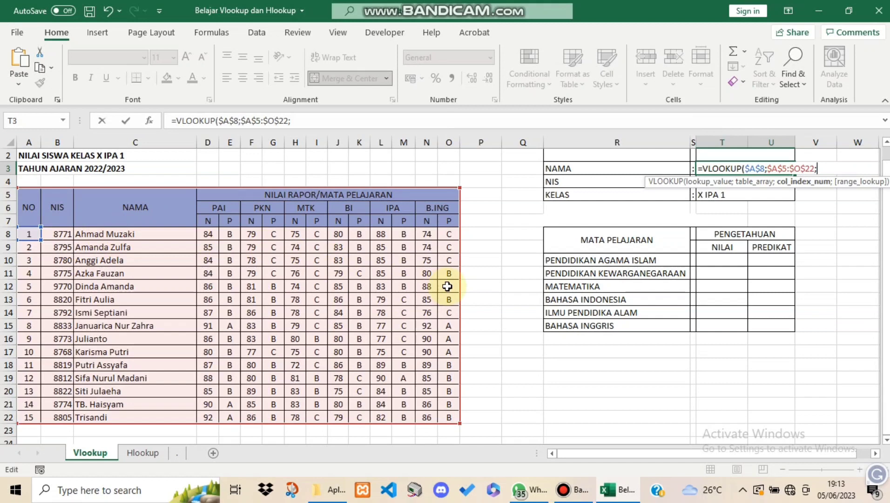
type("3;0")
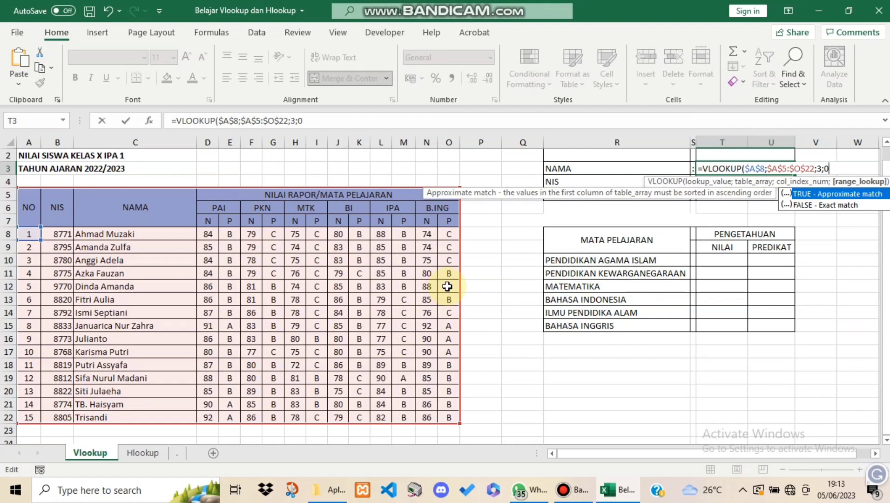
type(")")
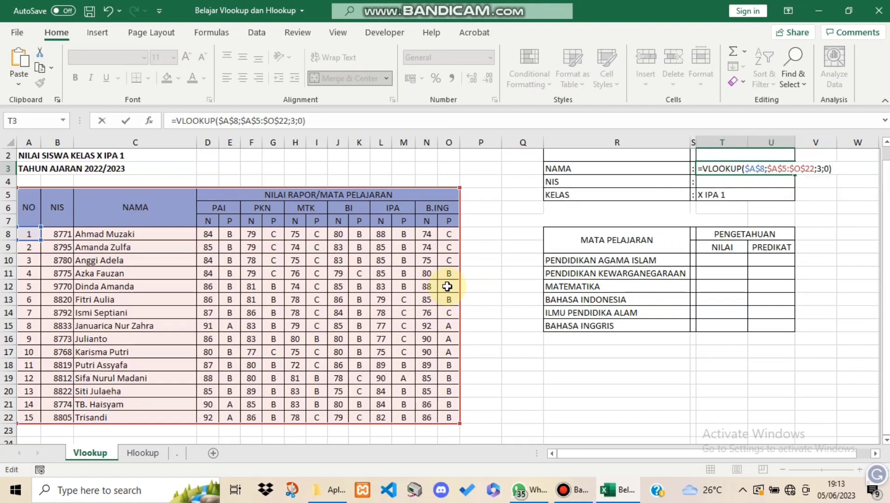
key("Return")
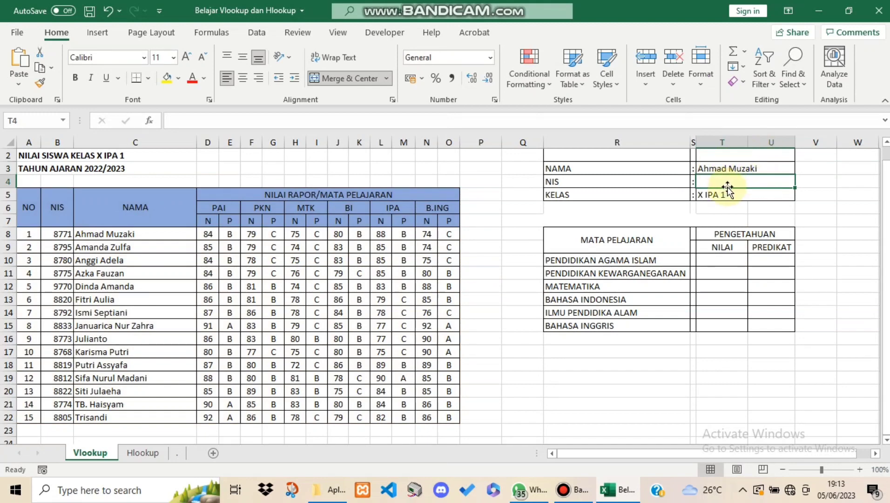
Copy the NAMA formula into the NIS cell T4 and set its column index to 2
left_click(608, 181)
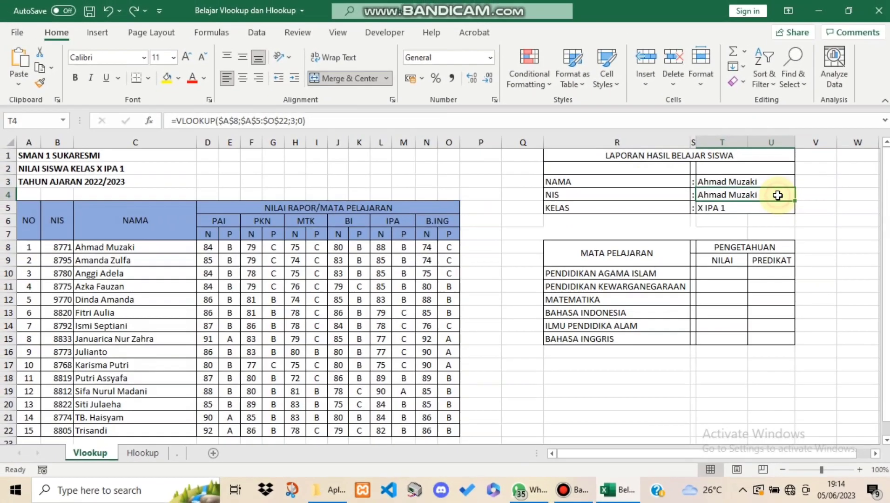
left_click(296, 122)
key("BackSpace")
type("3")
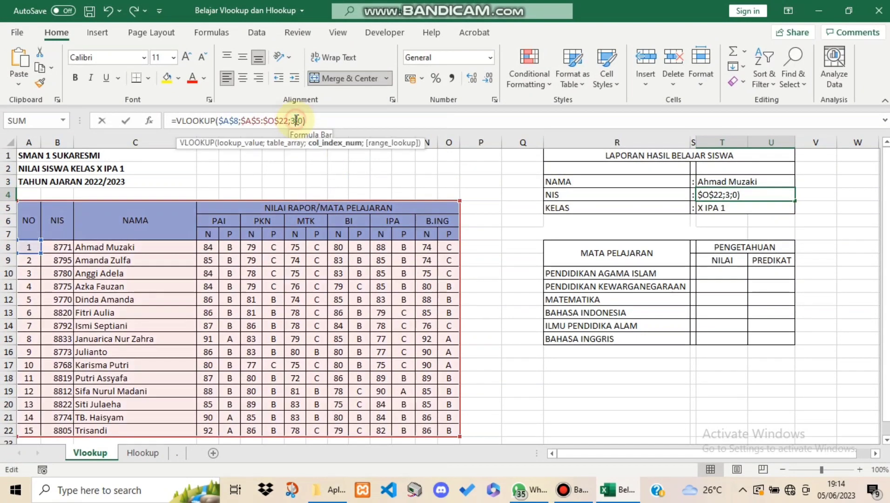
key("BackSpace")
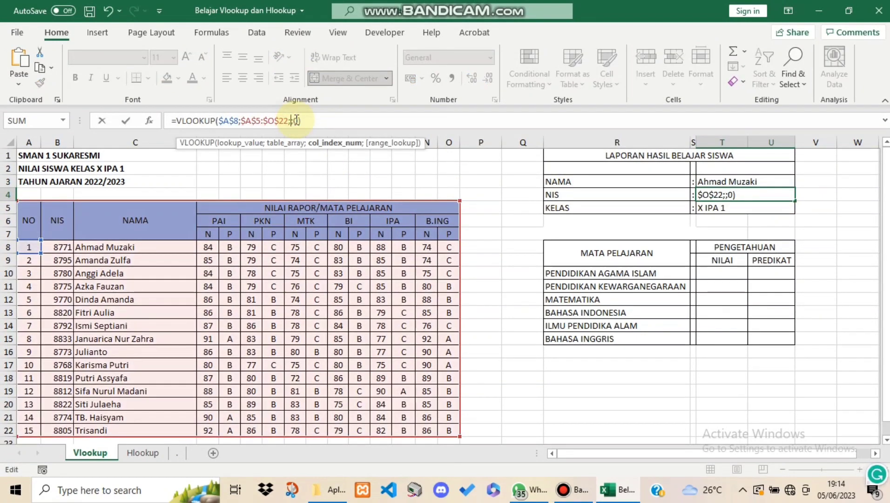
type("2")
key("Return")
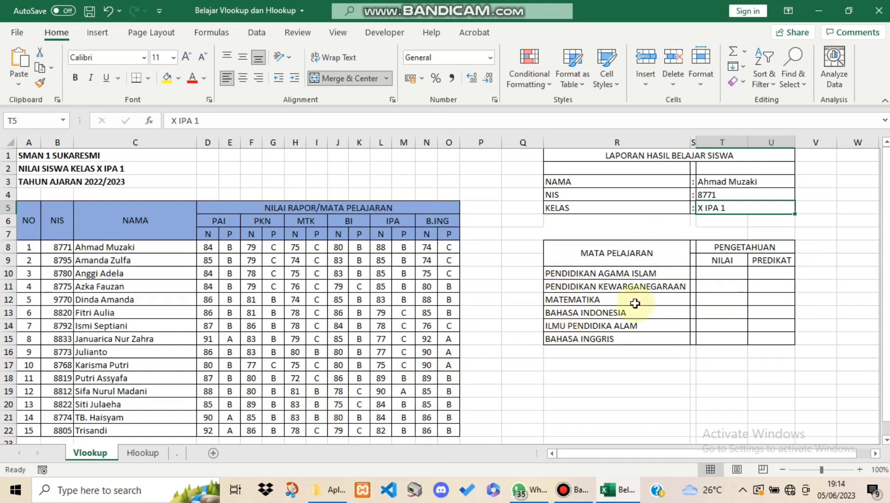
Begin a VLOOKUP formula in the Pendidikan Agama Islam NILAI cell T10 with $A$8 as the absolute lookup value
left_click(718, 274)
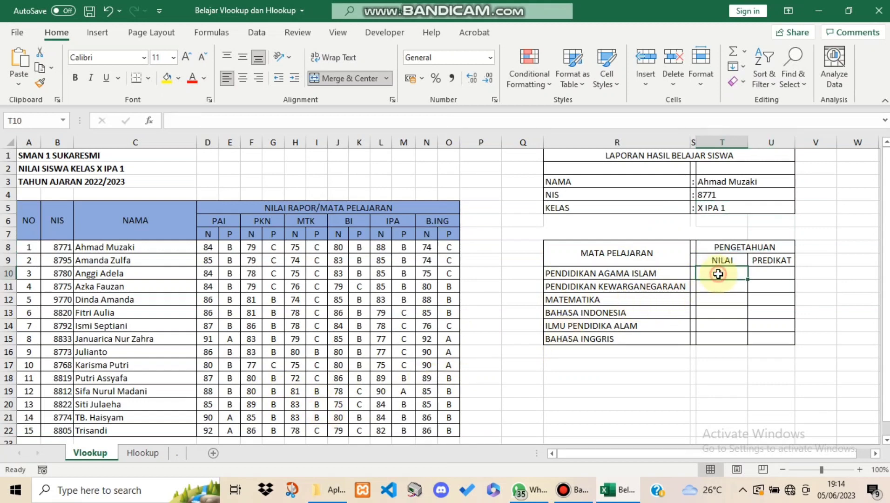
type("=")
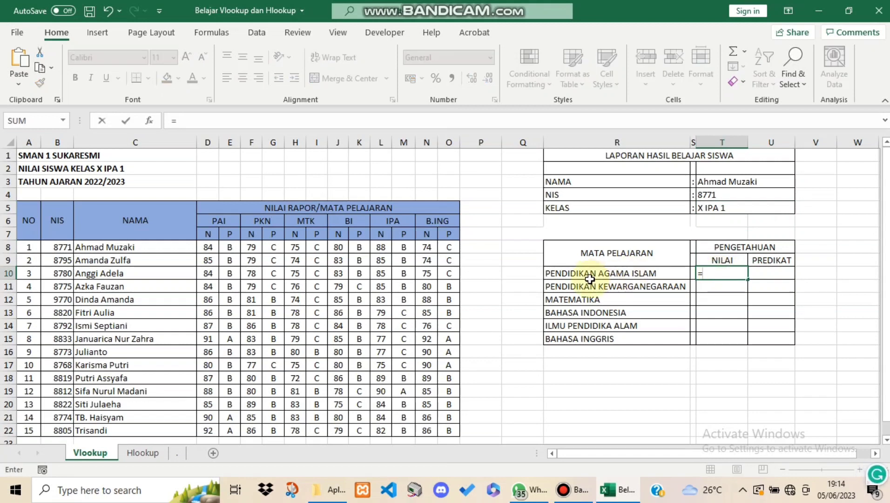
type("v")
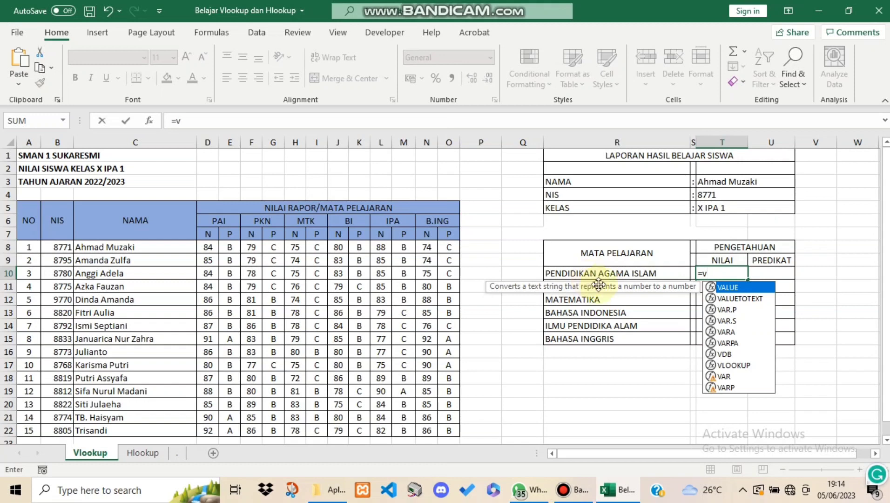
double_click(723, 365)
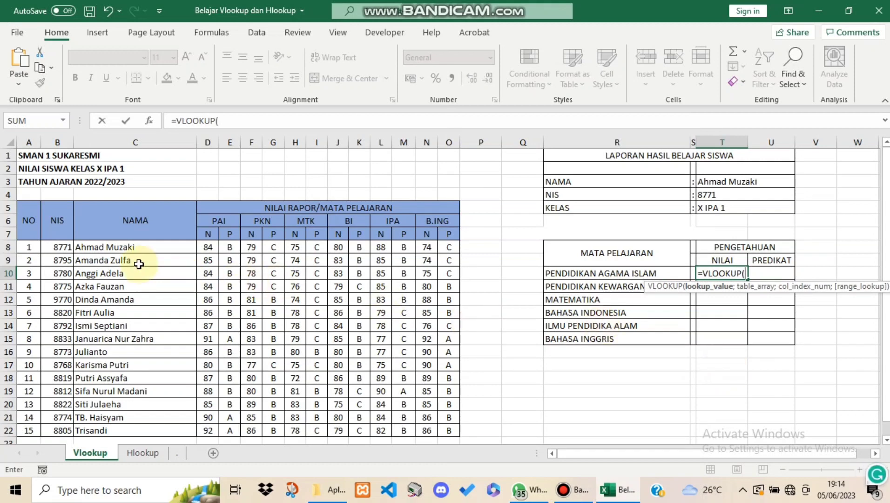
left_click(30, 250)
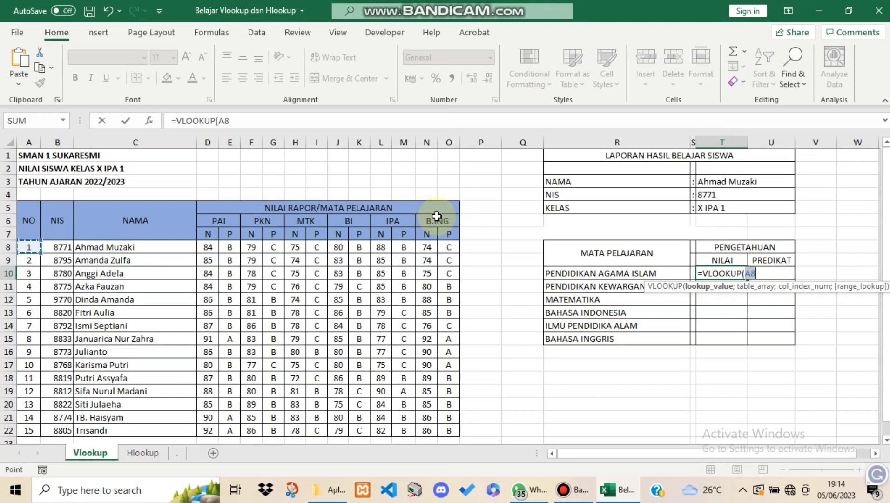
key("F4")
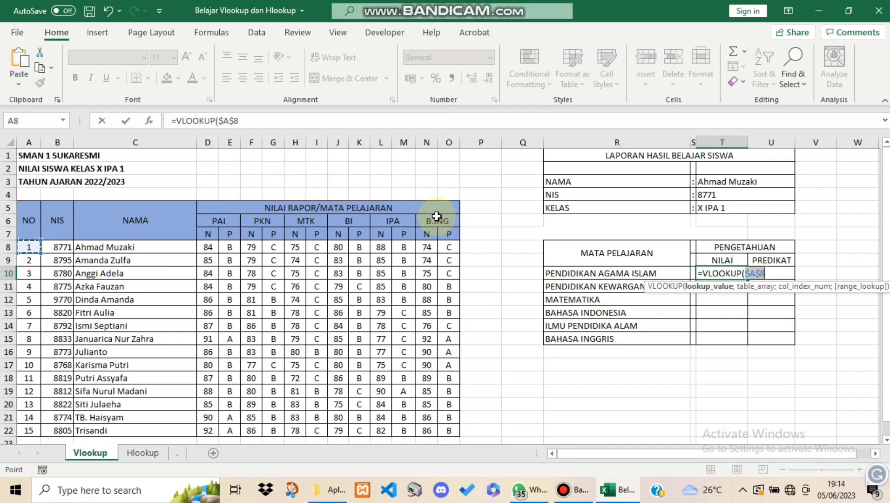
type(";")
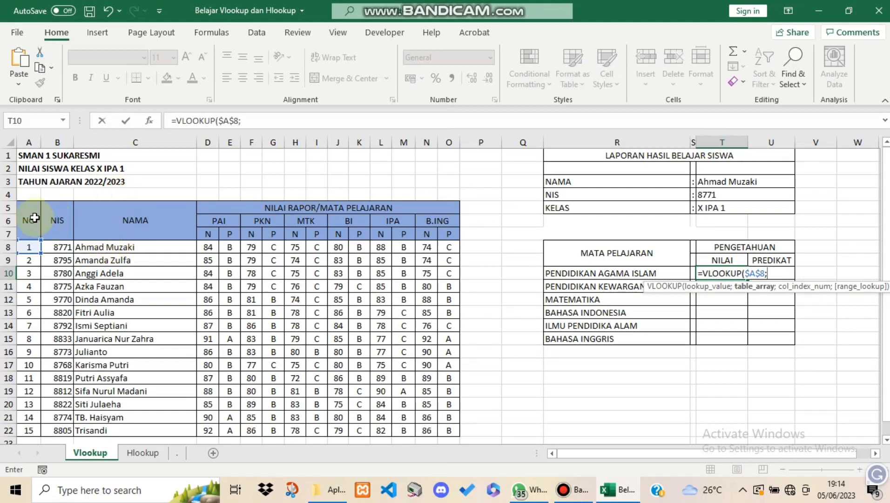
Complete the T10 formula with the absolute table array $A$5:$O$22, column index 4 and range lookup 0
left_click_drag(31, 218, 320, 354)
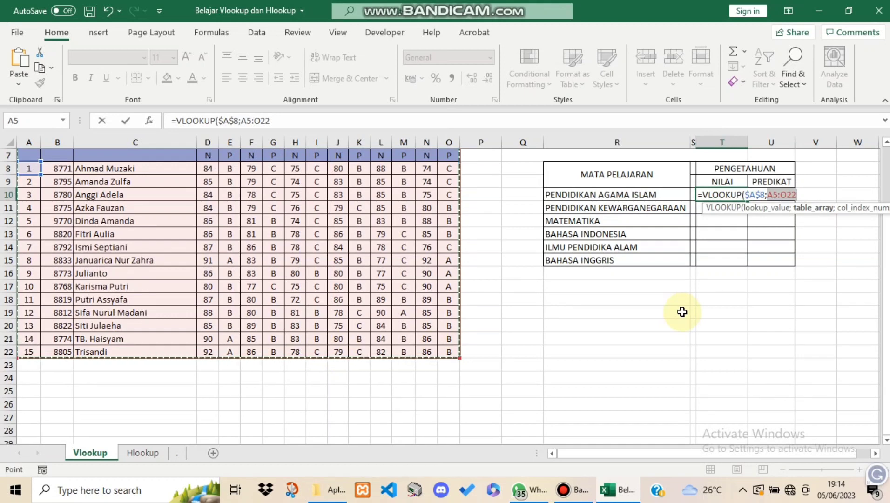
key("F4")
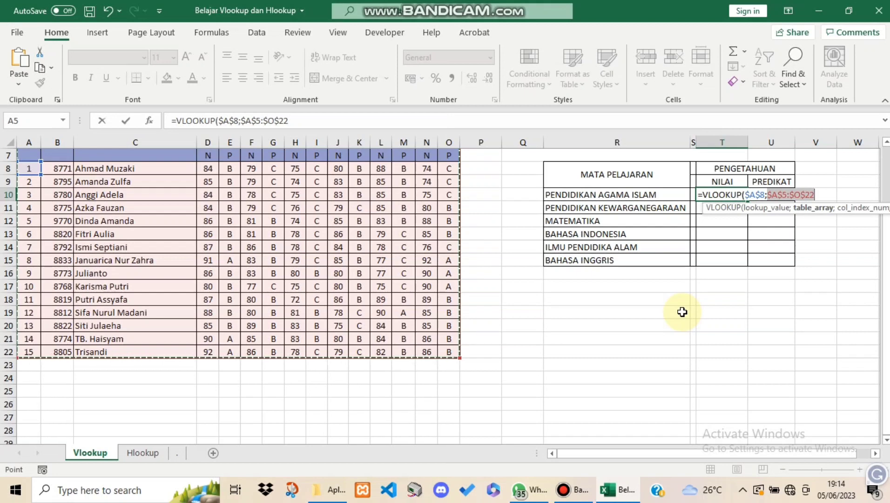
type(";")
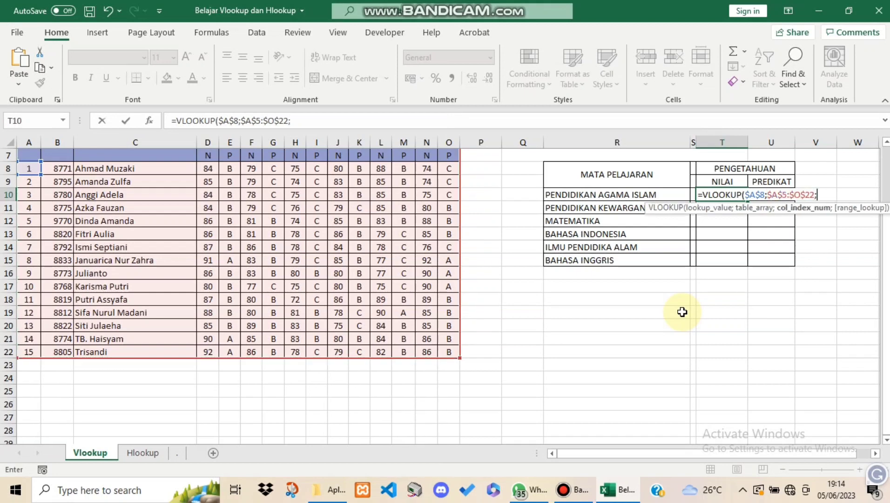
type("4")
type(";0")
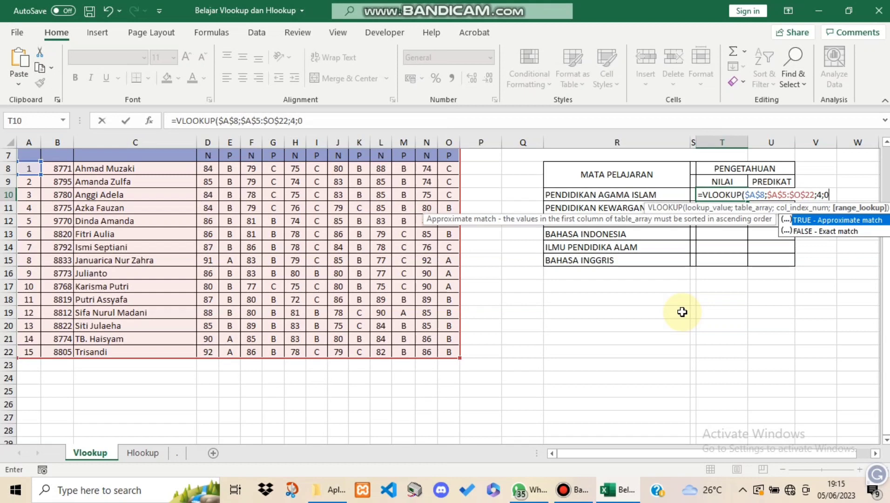
type(")")
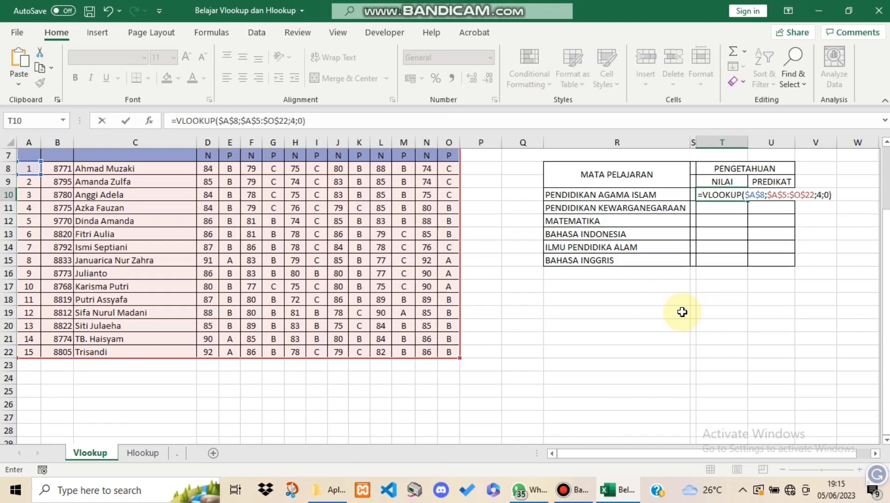
key("Return")
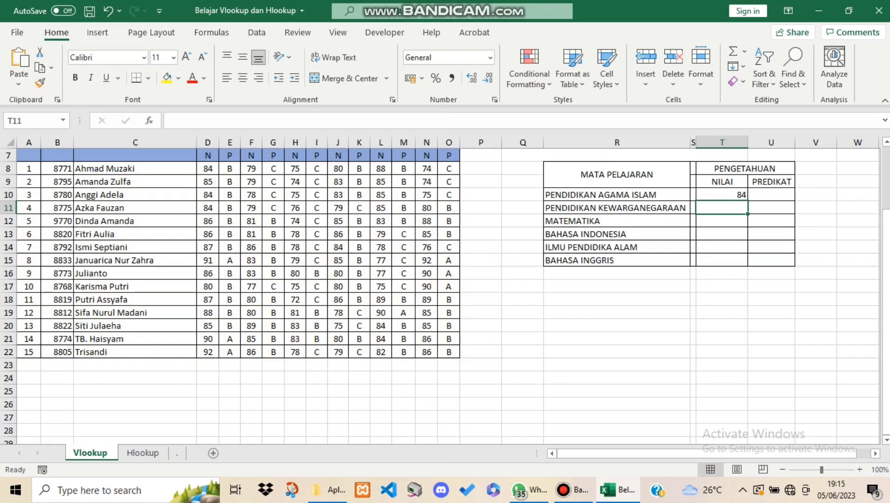
Fill the Pendidikan Agama Islam NILAI formula from T10 down through the Bahasa Inggris row in T15
scroll(735, 310, "up", 2)
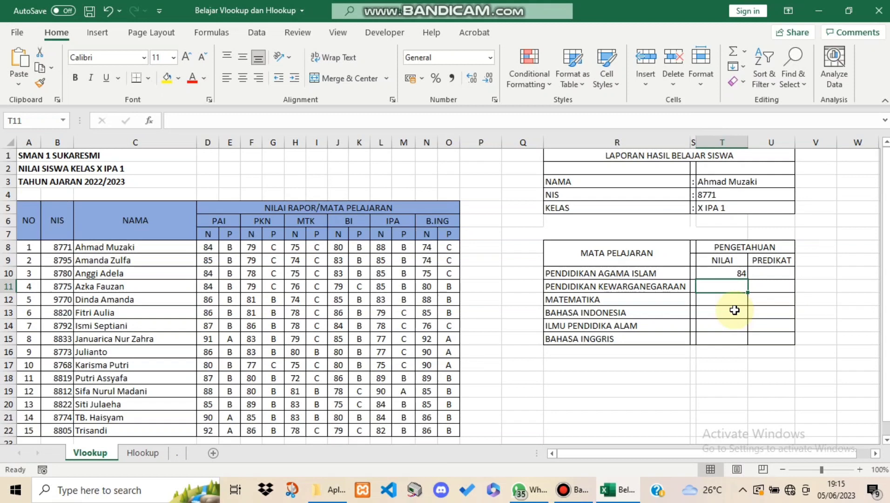
left_click(733, 273)
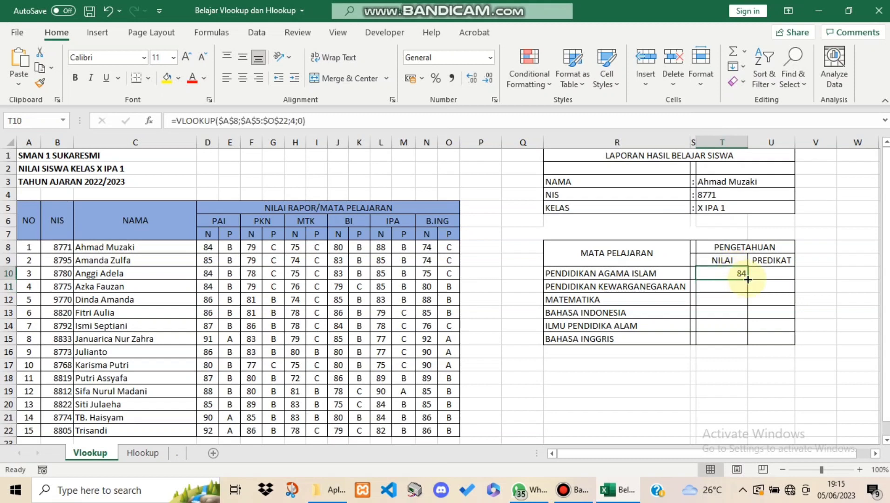
left_click_drag(748, 280, 751, 347)
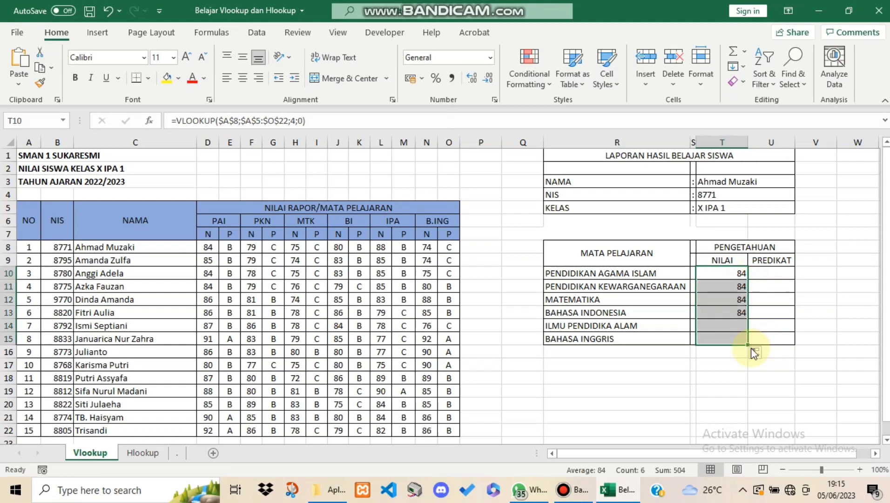
Set the column index of the Pendidikan Kewarganegaraan NILAI formula in T11 to 6
left_click(732, 285)
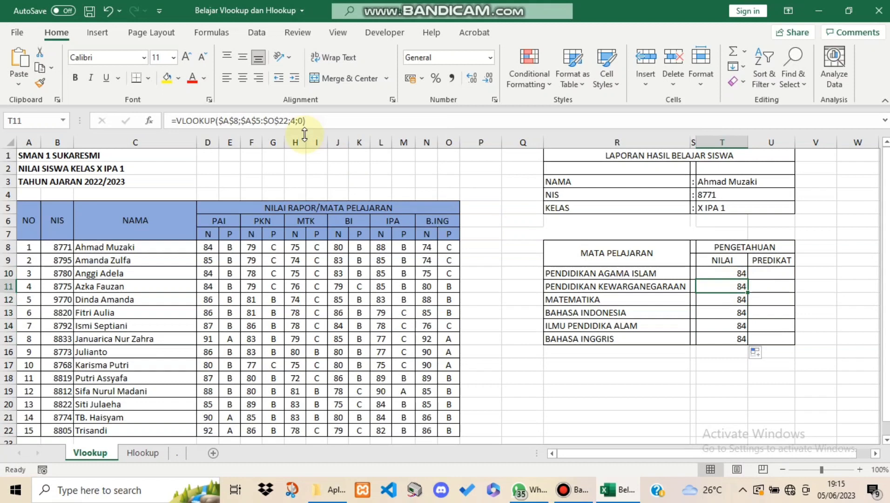
left_click(296, 121)
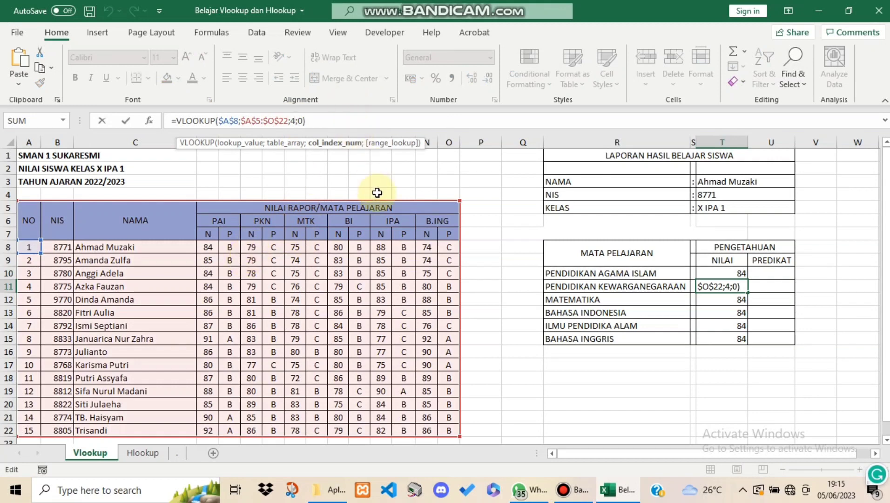
key("BackSpace")
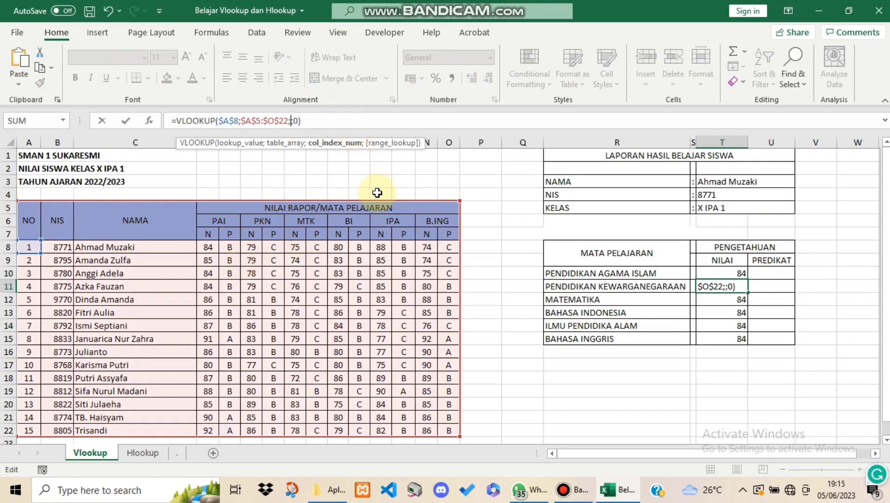
type("6")
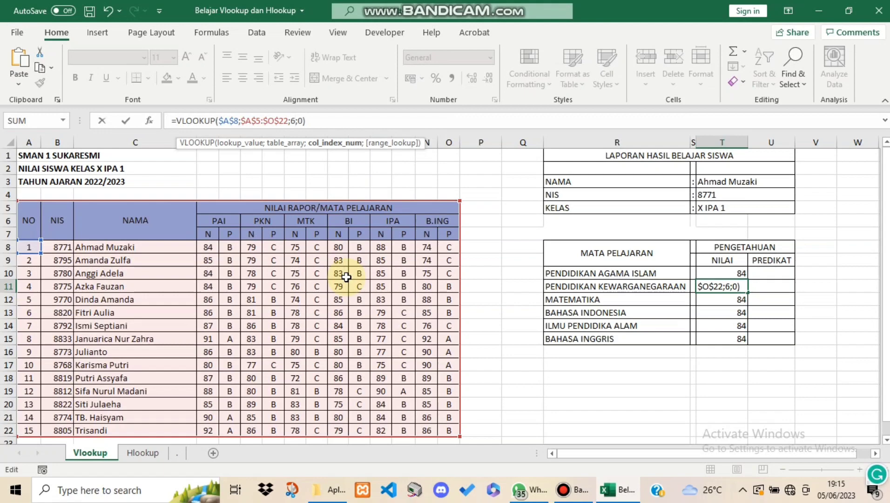
key("Return")
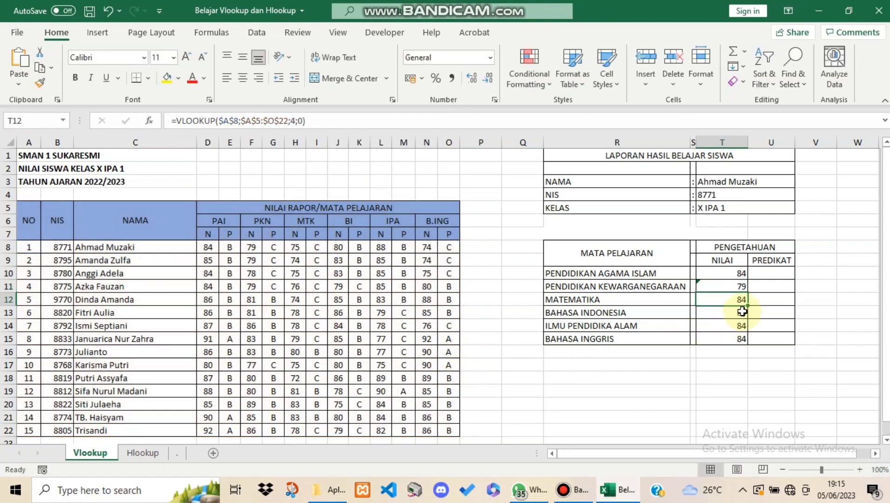
Set the column index of the Matematika NILAI formula in T12 to 8
key("Down")
key("Down")
key("Down")
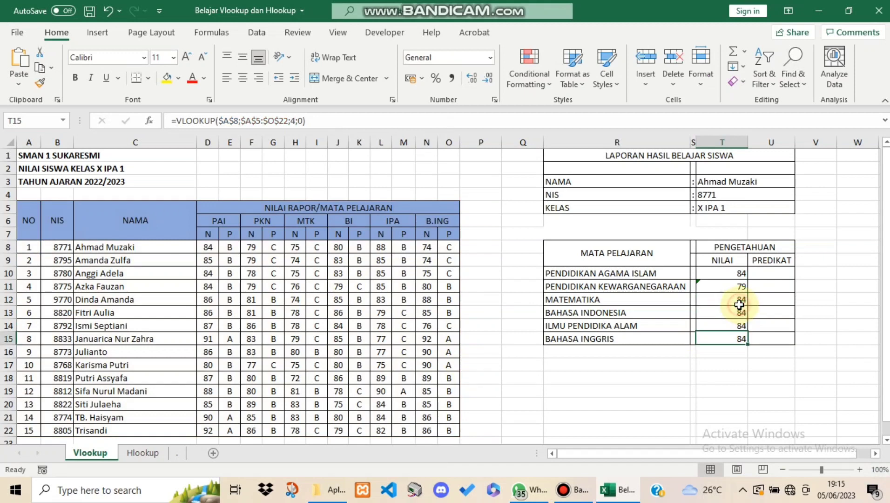
left_click(738, 301)
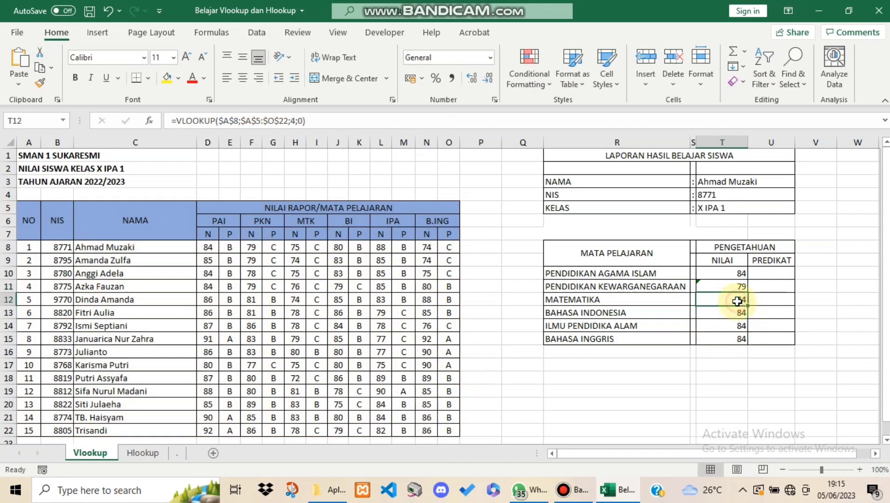
left_click(296, 122)
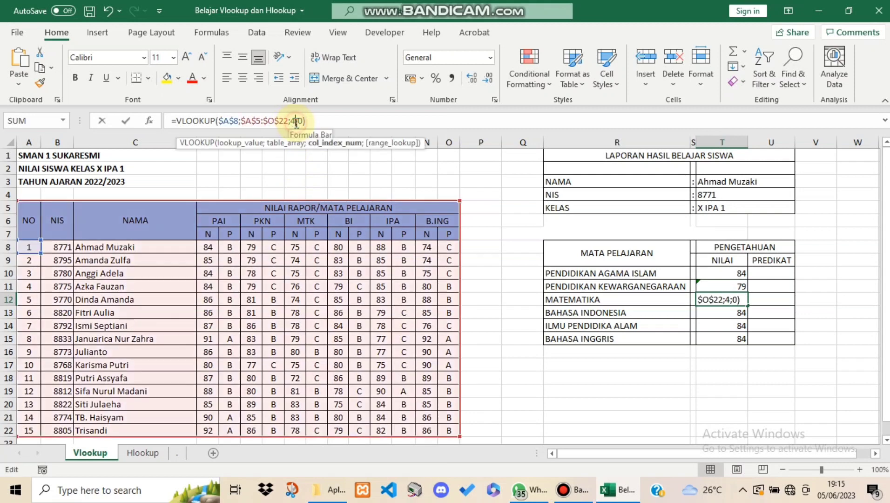
key("BackSpace")
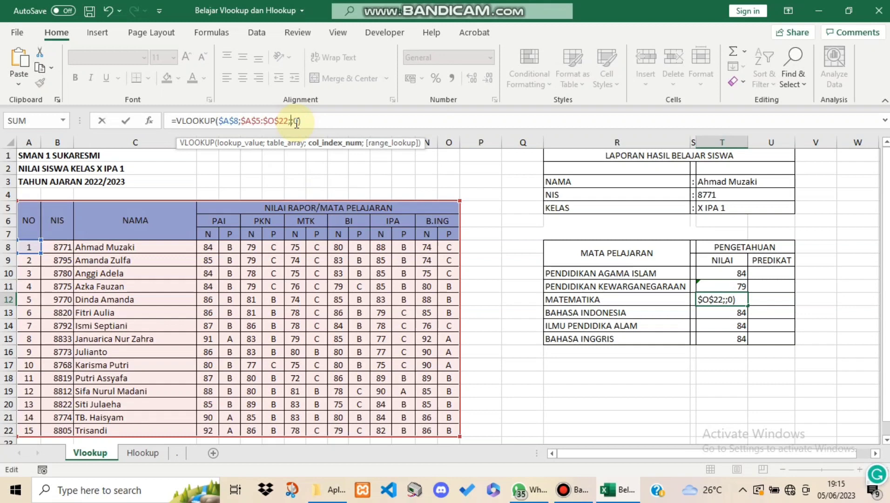
type("8")
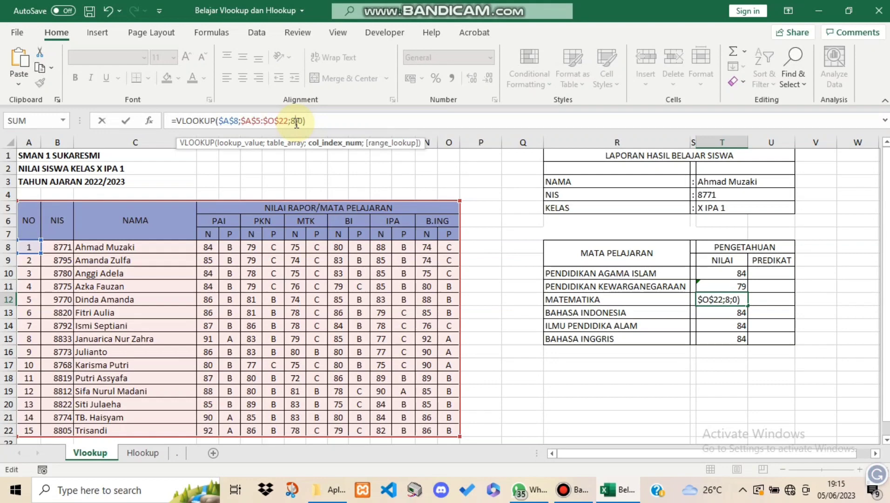
key("Return")
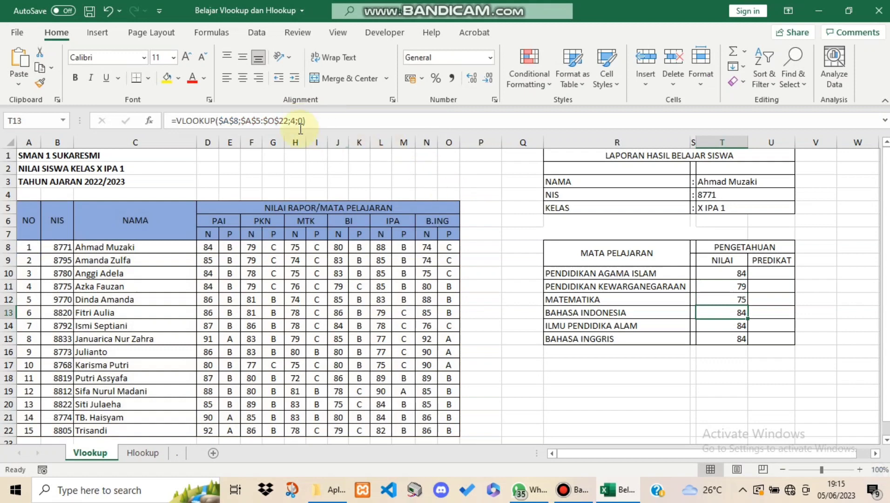
Set the column index of the Bahasa Indonesia NILAI formula in T13 to 10
left_click(296, 122)
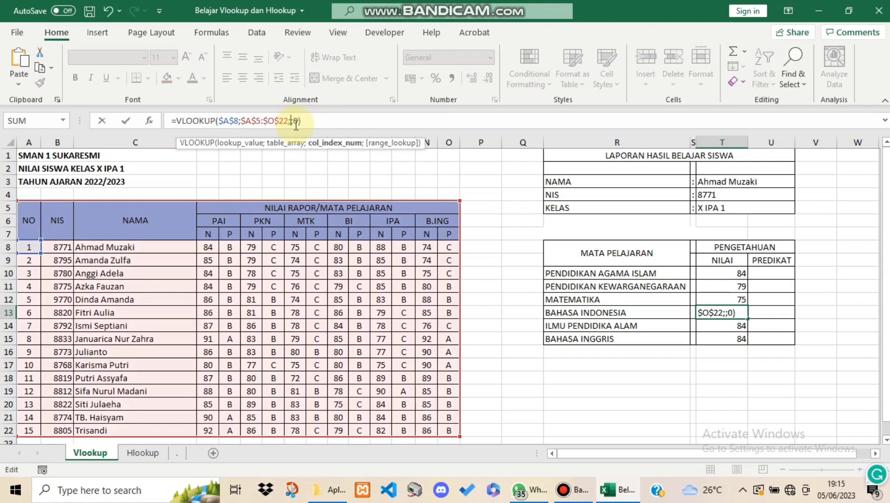
key("BackSpace")
type("10")
key("Return")
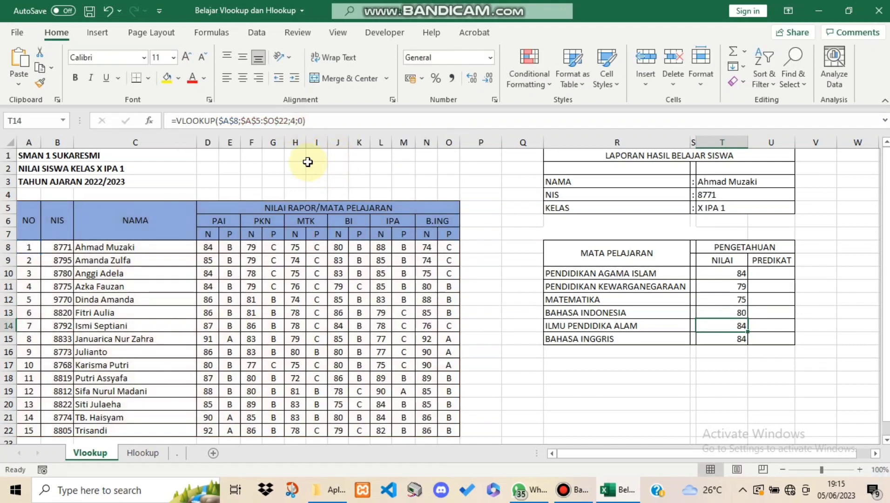
Set the column index of the Ilmu Pendidika Alam NILAI formula in T14 to 12
left_click(295, 122)
key("BackSpace")
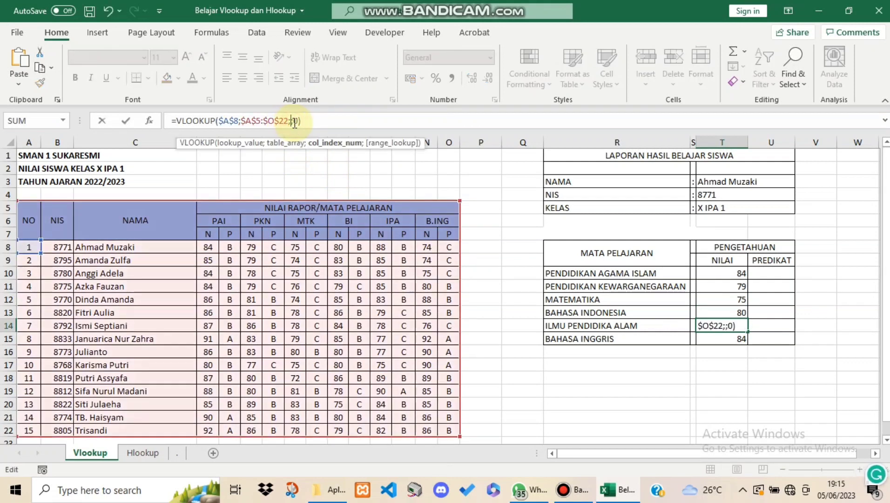
type("12")
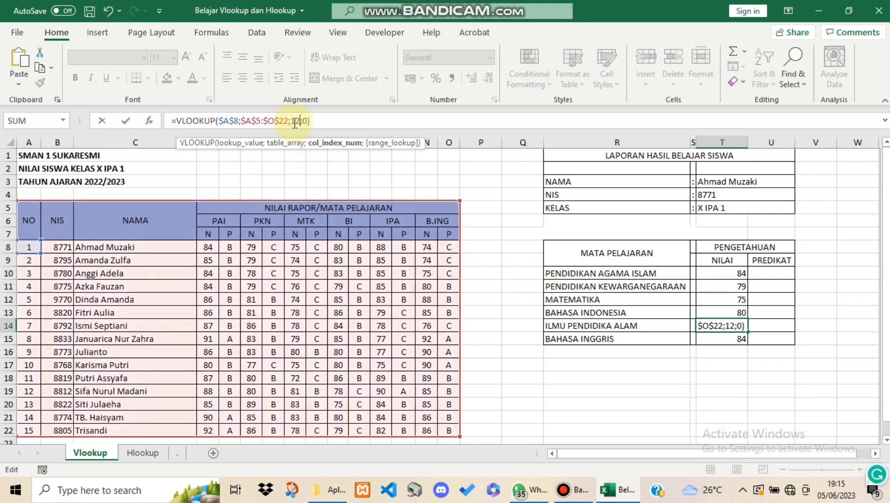
key("Return")
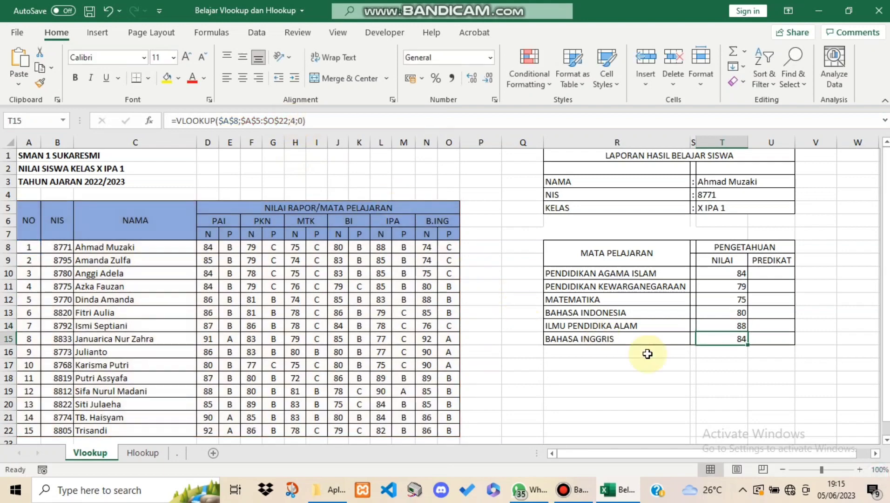
Set the column index of the Bahasa Inggris NILAI formula in T15 to 14
left_click(297, 121)
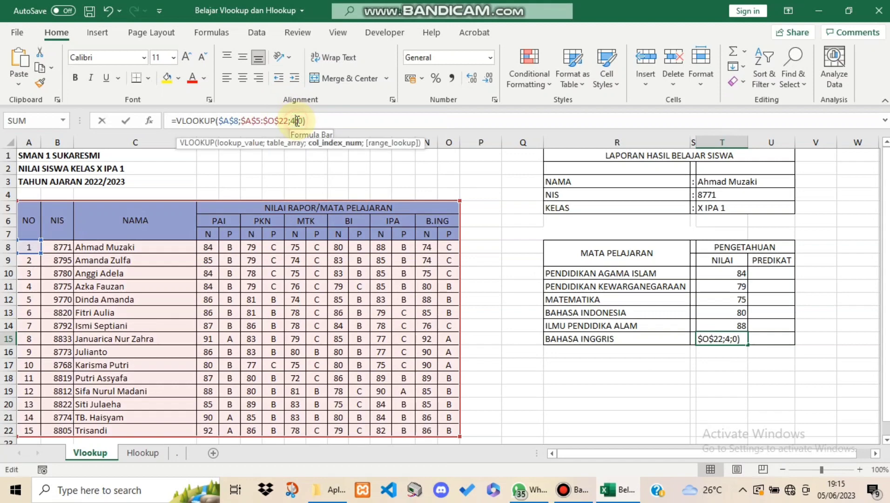
key("BackSpace")
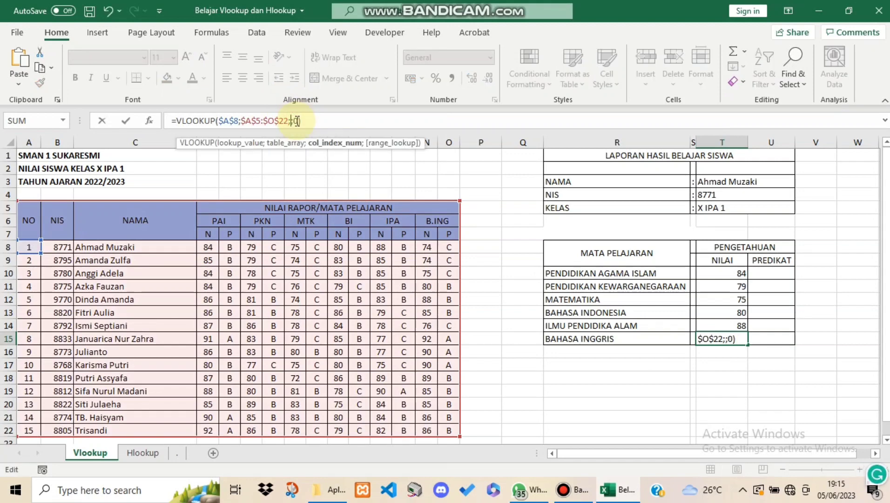
type("14")
key("Return")
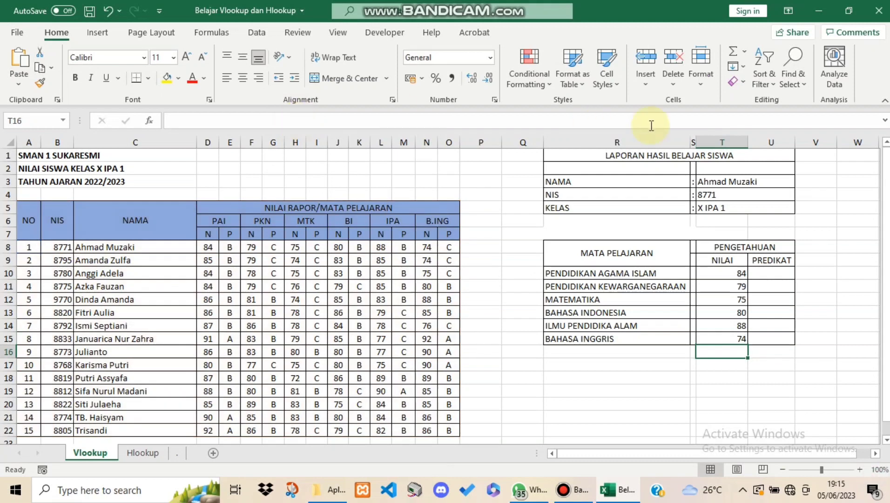
Fill the Pendidikan Agama Islam NILAI formula from T10 across into the PREDIKAT cell U10
left_click(788, 274)
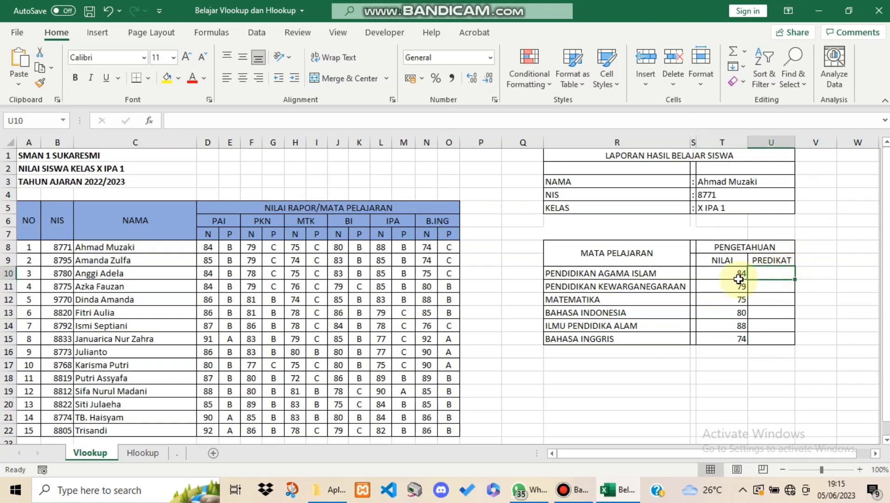
left_click(739, 277)
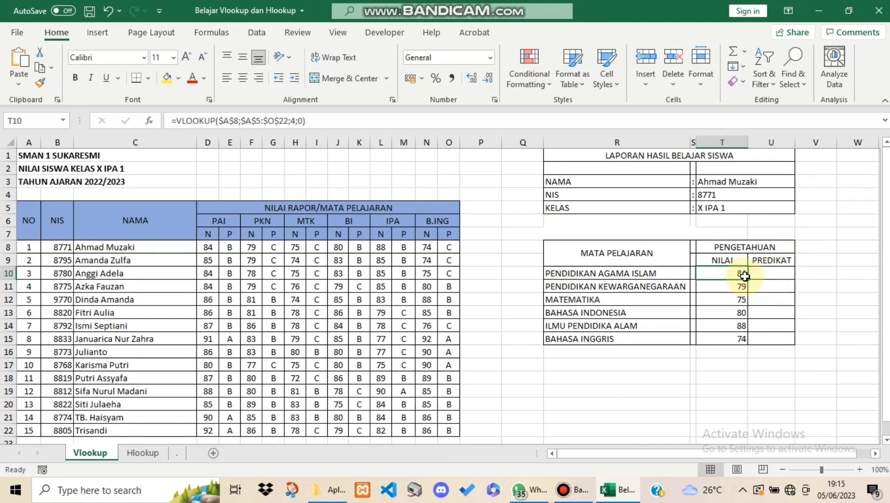
left_click_drag(747, 279, 762, 278)
left_click_drag(746, 280, 779, 280)
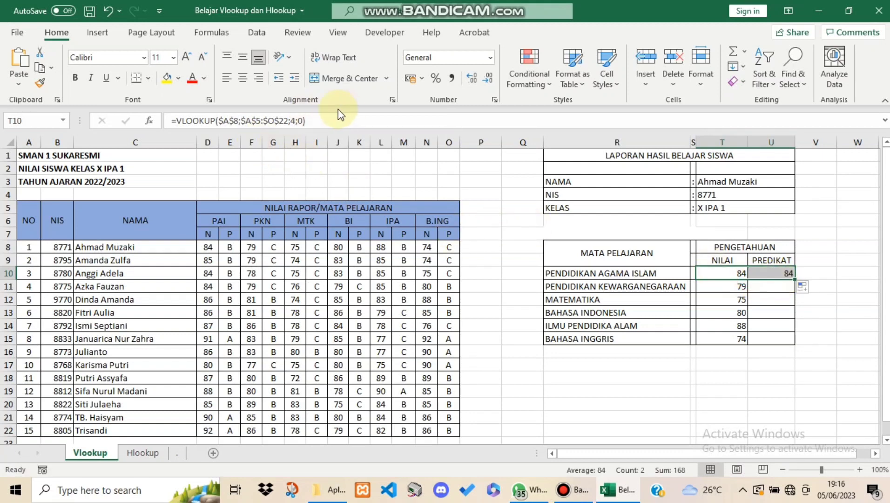
Try column index 5 in the Pendidikan Agama Islam NILAI formula in T10 and undo the change
left_click(295, 120)
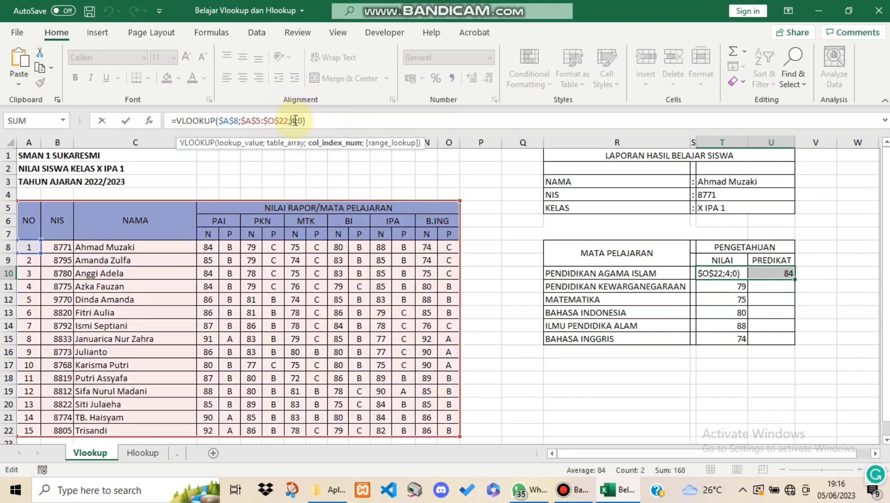
key("BackSpace")
type("5")
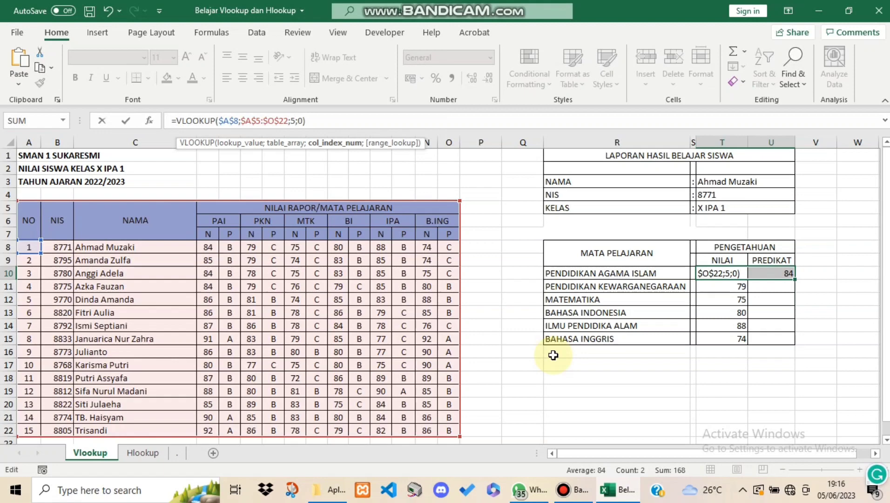
key("Return")
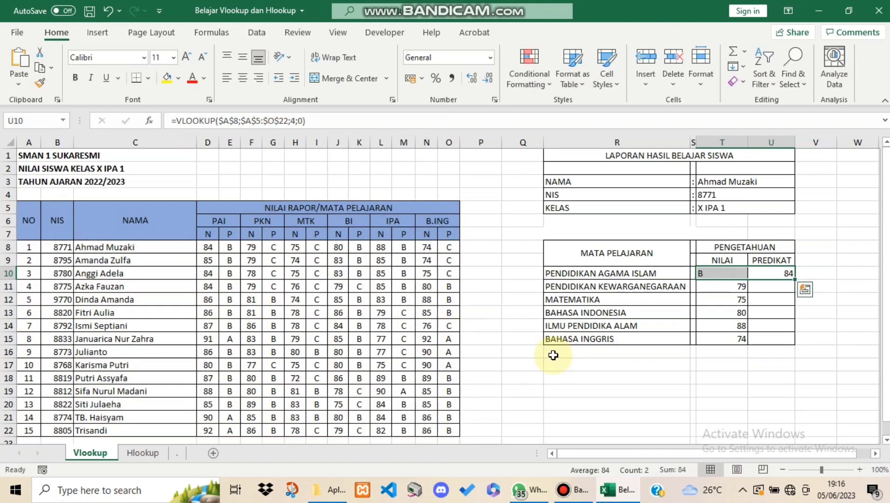
key("ctrl+z")
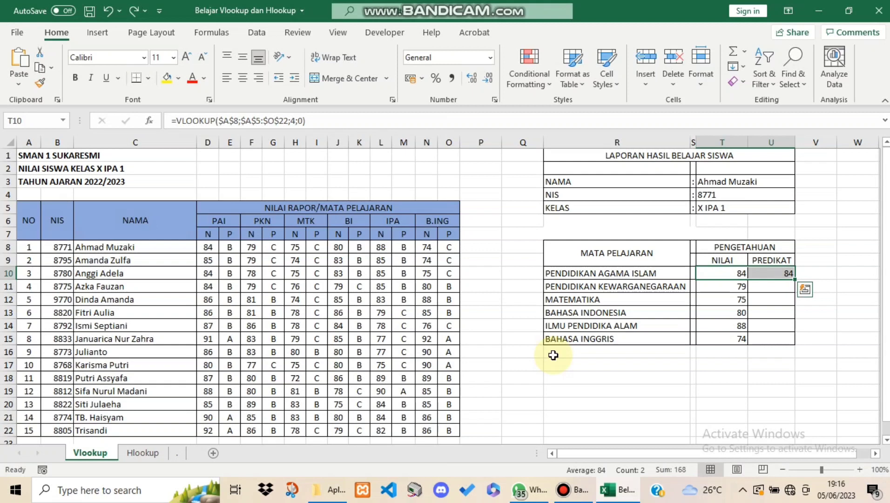
Set the column index of the Pendidikan Agama Islam PREDIKAT formula in U10 to 5 and fill the formula down to U15
left_click(841, 317)
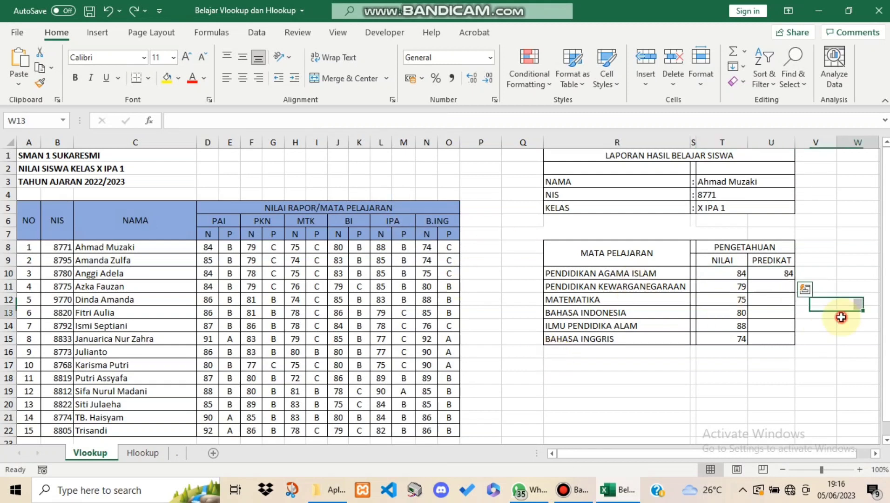
left_click(771, 276)
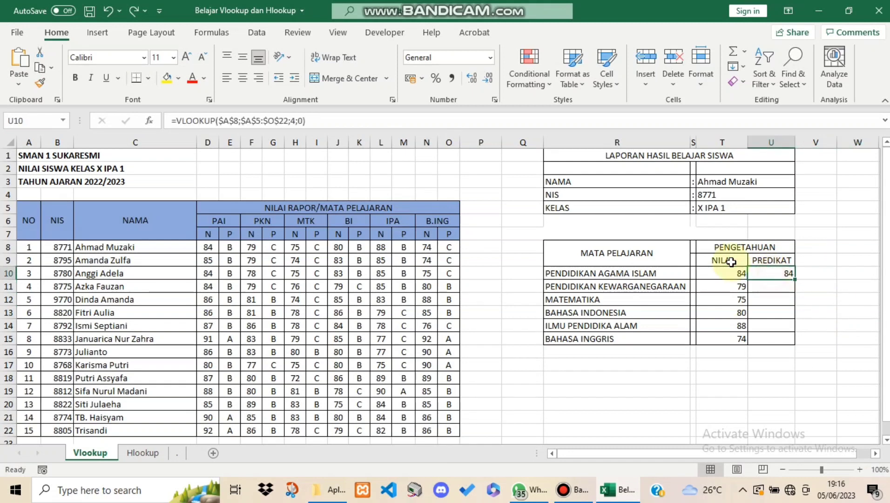
left_click(295, 121)
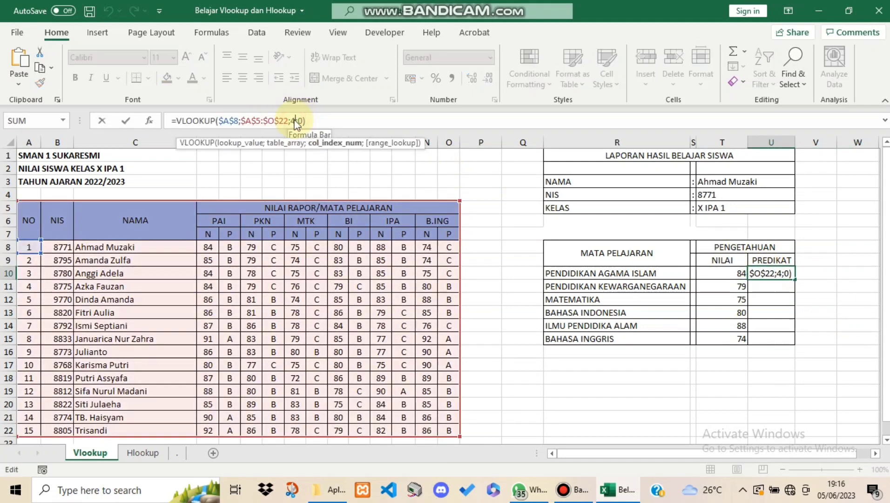
key("BackSpace")
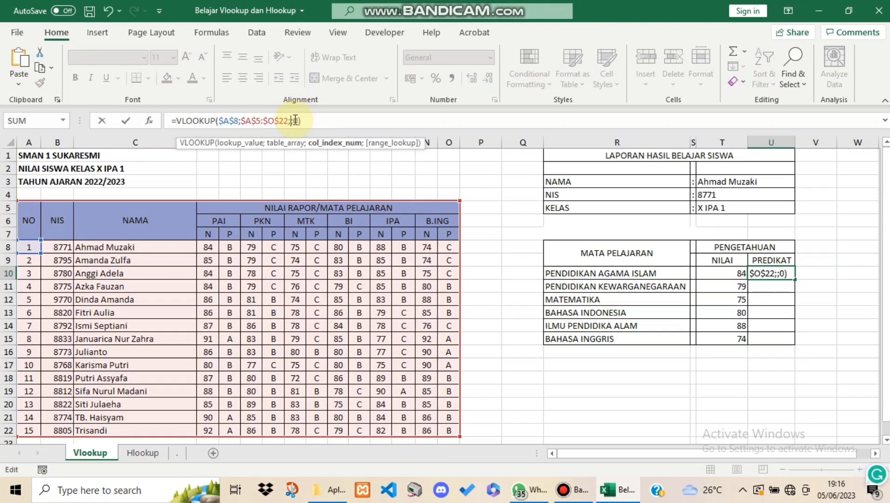
type("5")
key("Return")
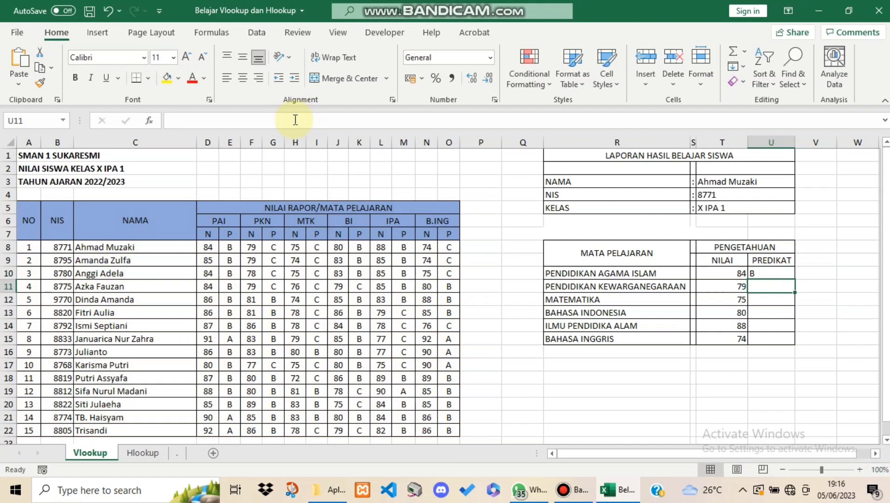
left_click(765, 274)
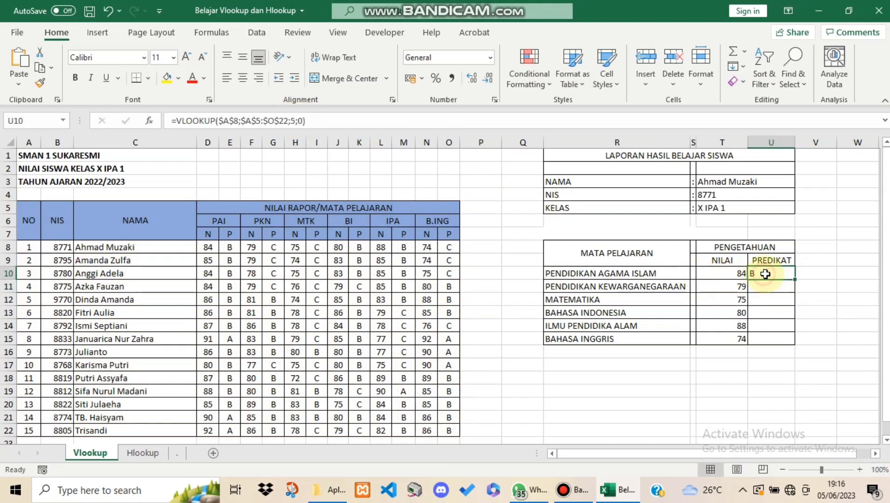
left_click_drag(793, 279, 794, 344)
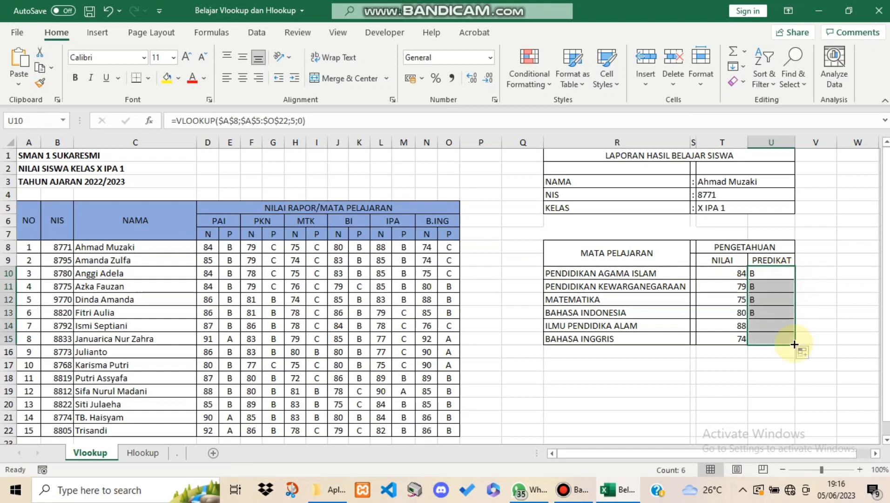
Set the column index of the Pendidikan Kewarganegaraan PREDIKAT formula in U11 to 7
left_click(768, 285)
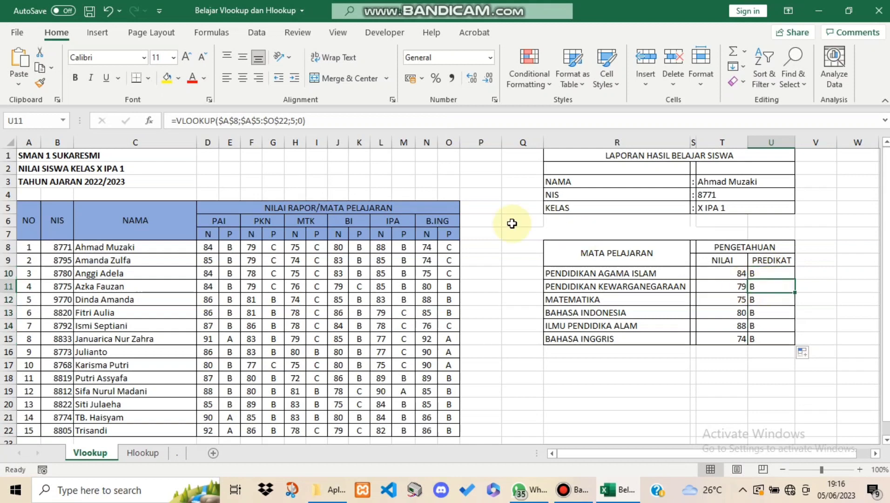
left_click(296, 122)
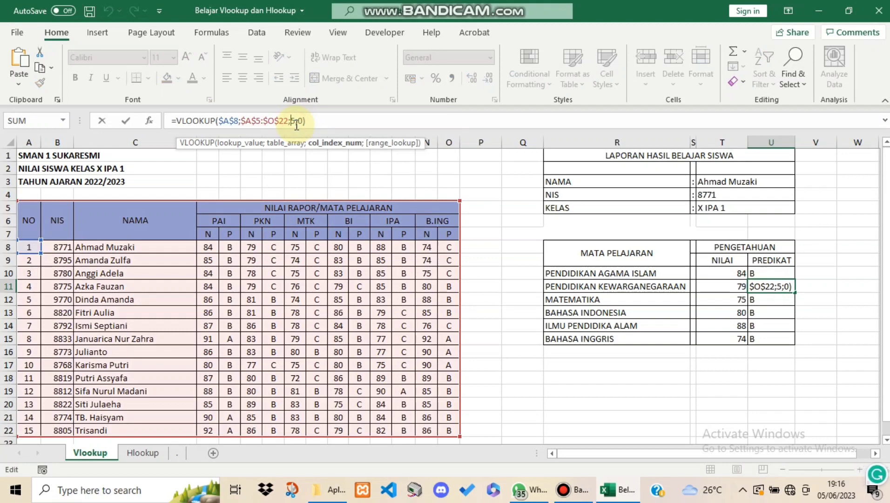
key("Delete")
type("7")
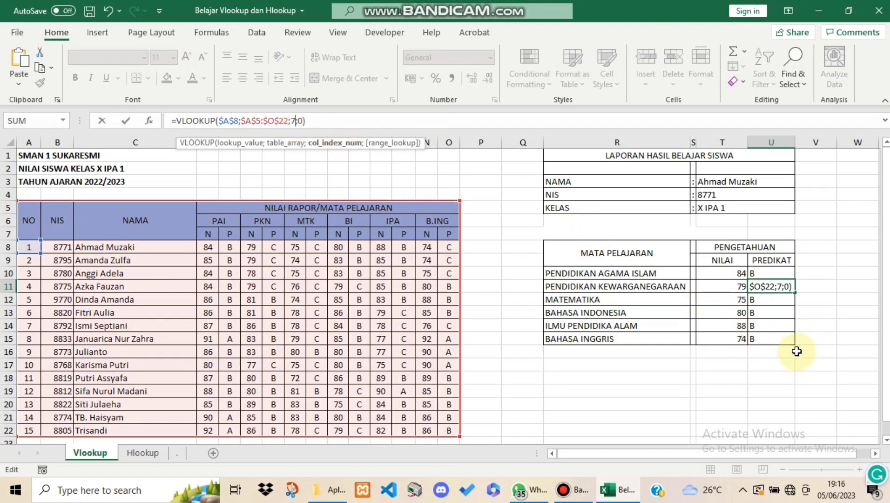
key("Return")
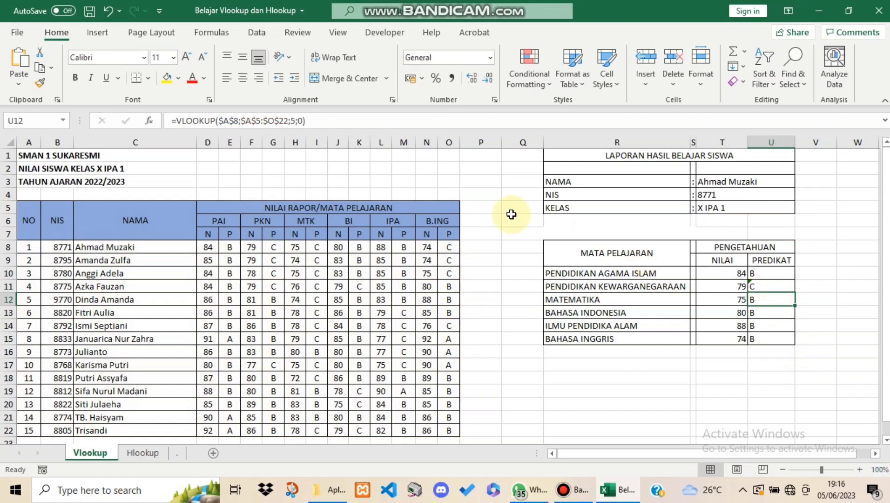
Set the column index of the Matematika PREDIKAT formula in U12 to 9
left_click(296, 122)
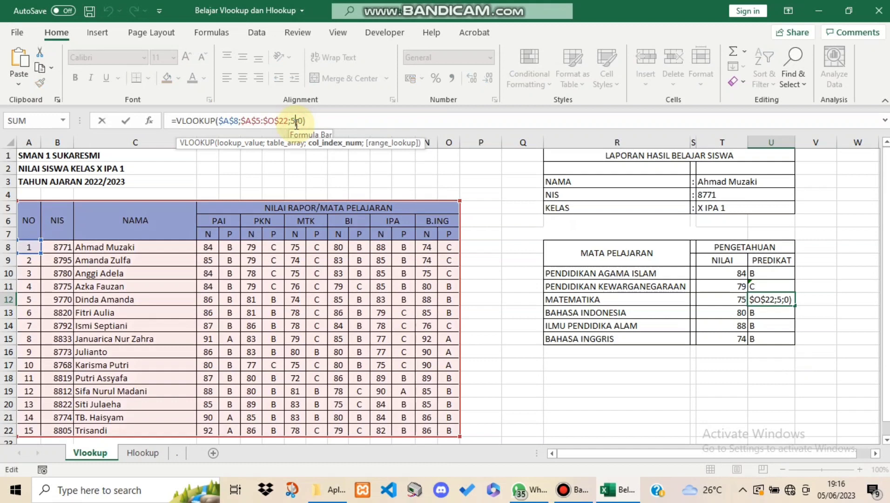
key("BackSpace")
type("9")
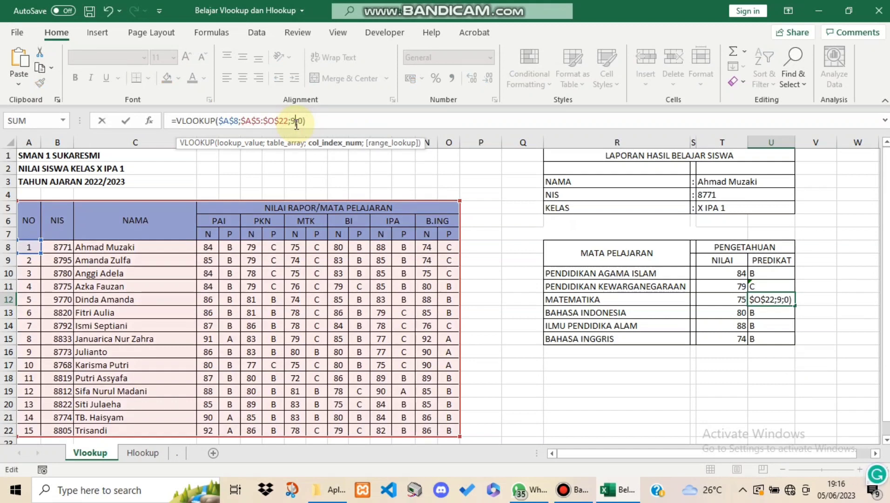
key("Return")
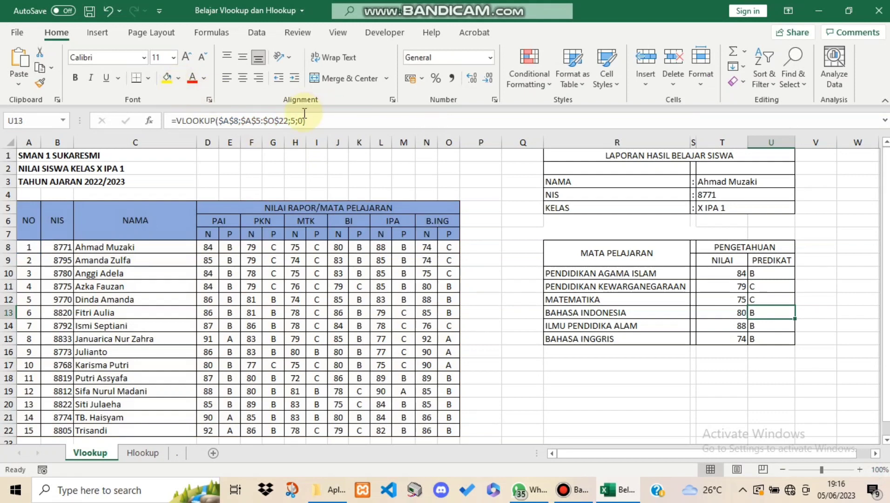
Set the column index of the Bahasa Indonesia PREDIKAT formula in U13 to 11
left_click(296, 121)
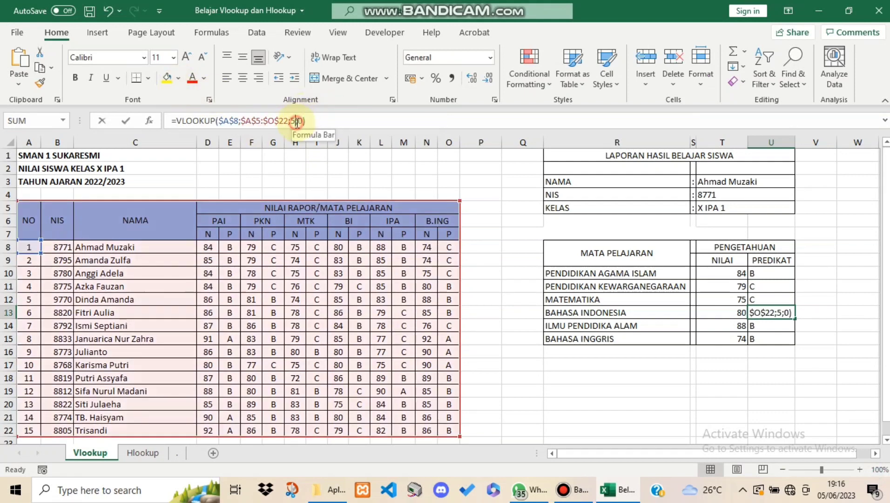
key("BackSpace")
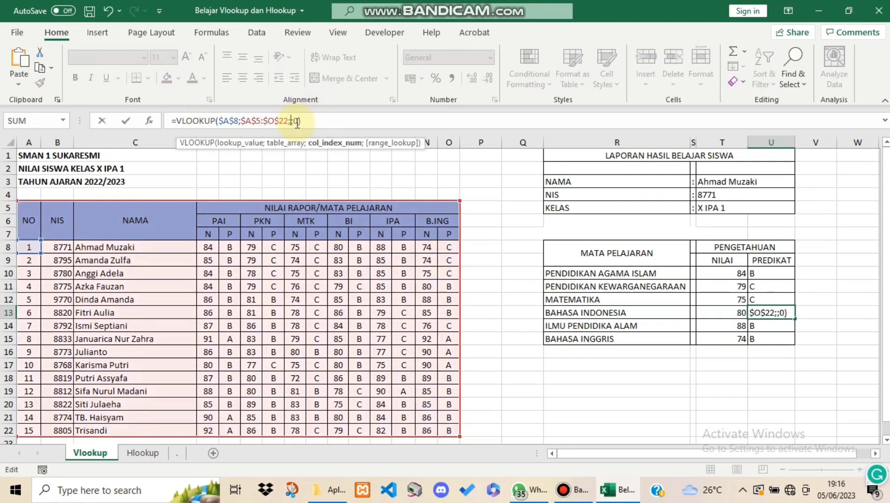
type("11")
key("Return")
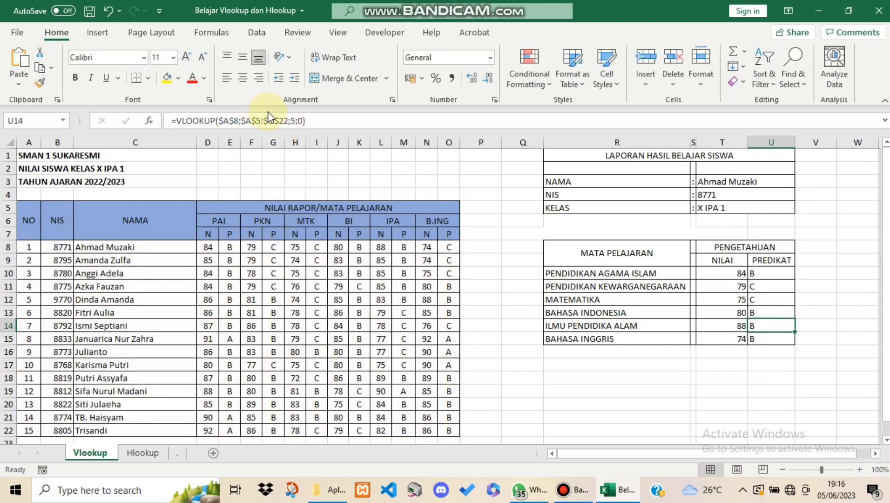
Set the column index of the Ilmu Pendidika Alam PREDIKAT formula in U14 to 13
left_click(293, 121)
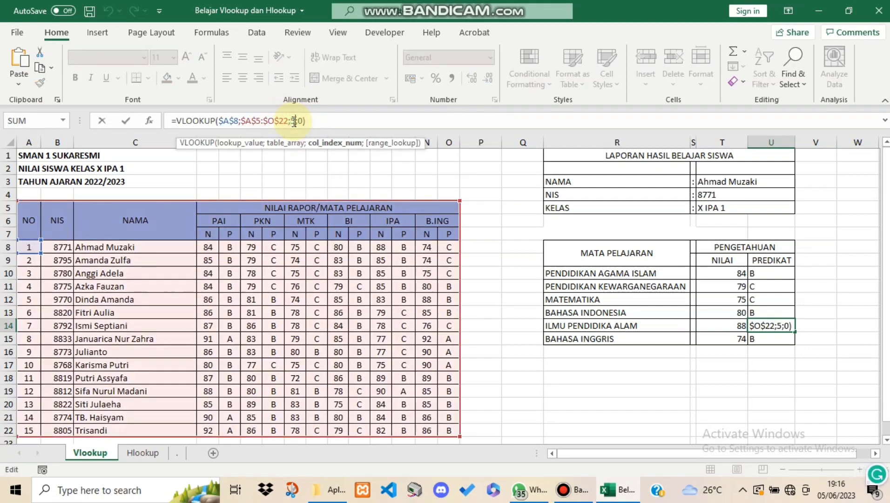
key("BackSpace")
type("13")
key("Return")
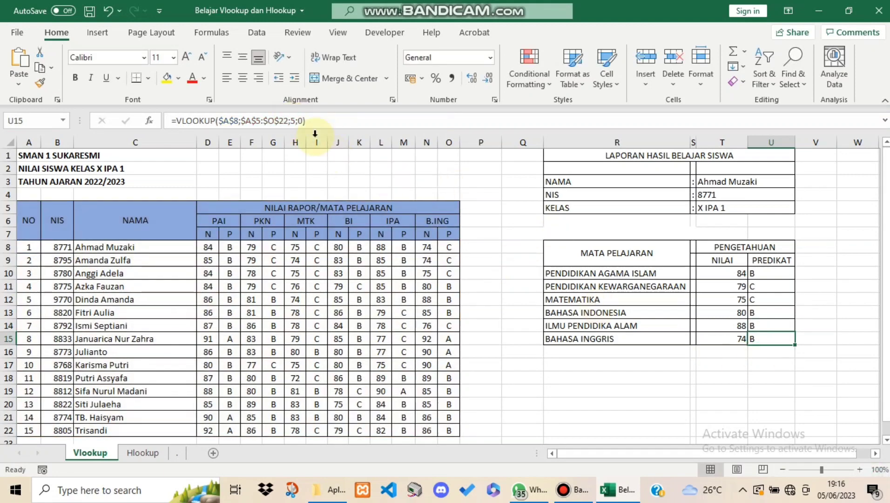
Set the column index of the Bahasa Inggris PREDIKAT formula in U15 to 15
left_click(296, 122)
key("BackSpace")
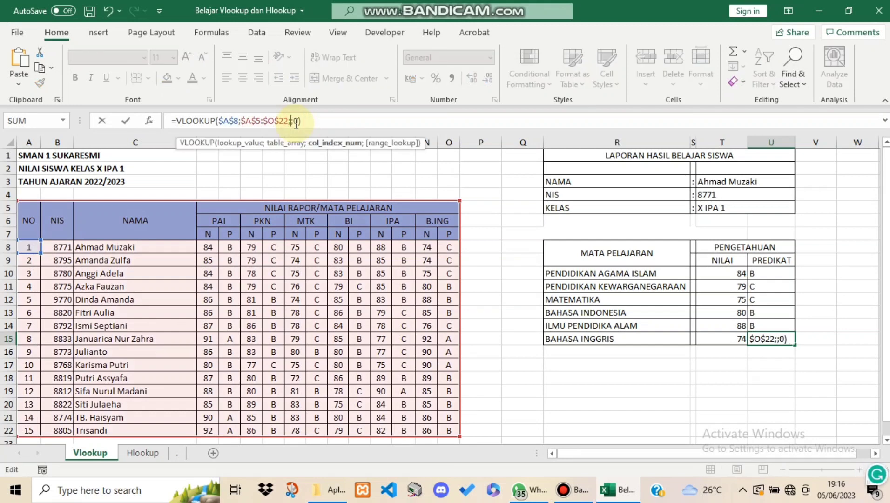
type("15")
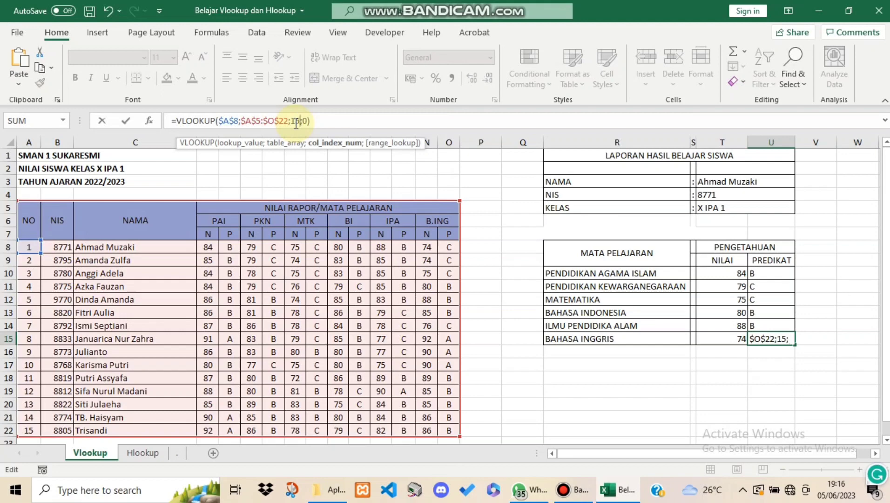
key("Return")
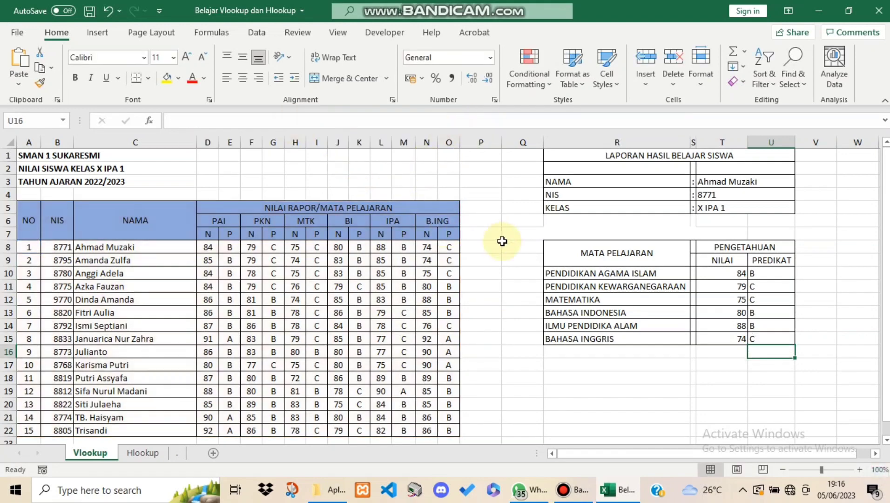
scroll(502, 241, "down", 2)
scroll(501, 241, "up", 3)
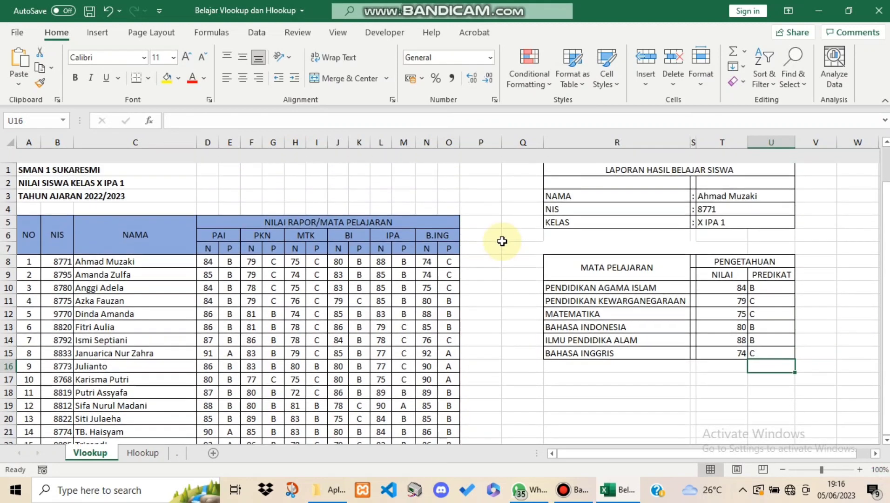
scroll(502, 241, "up", 2)
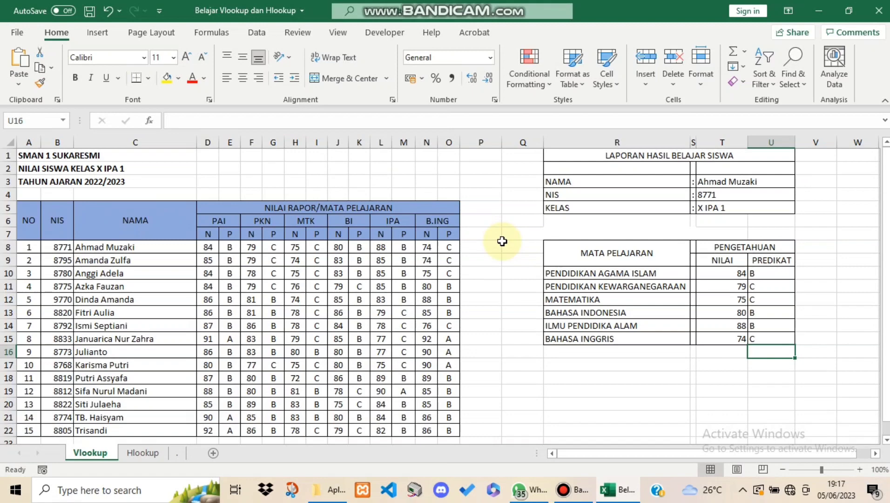
Switch to the Hlookup sheet and examine the Kelas and Wali Kelas rows of the TABEL REFERENSI
left_click(143, 452)
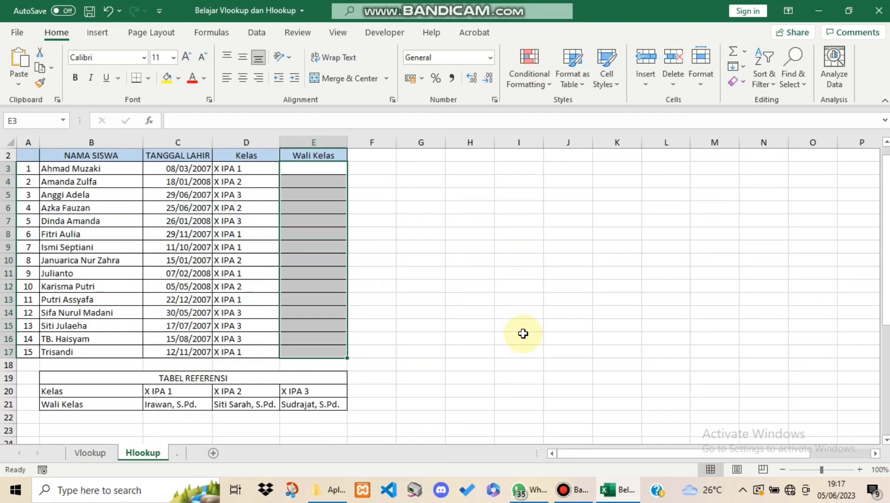
scroll(319, 322, "up", 1)
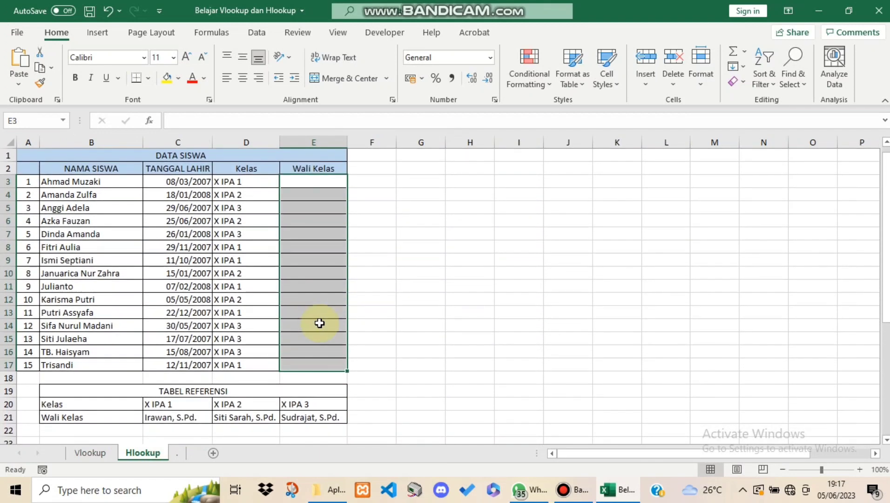
left_click(415, 247)
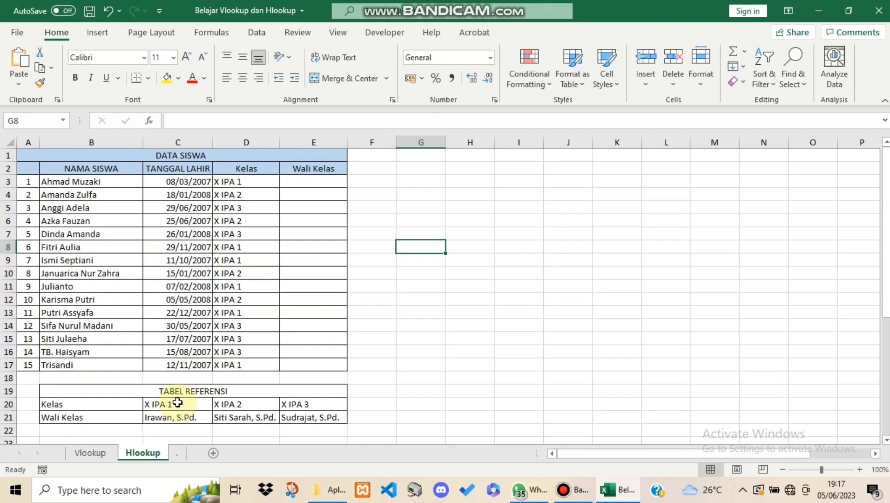
left_click_drag(180, 402, 276, 402)
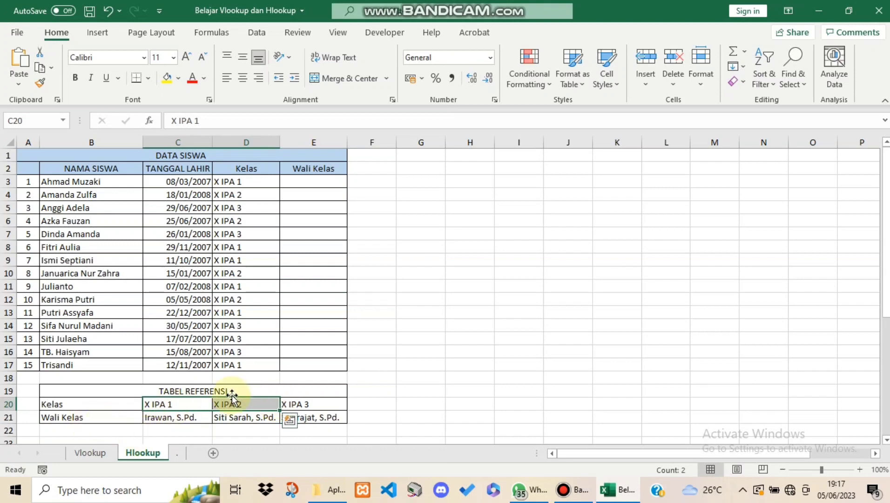
left_click(189, 419)
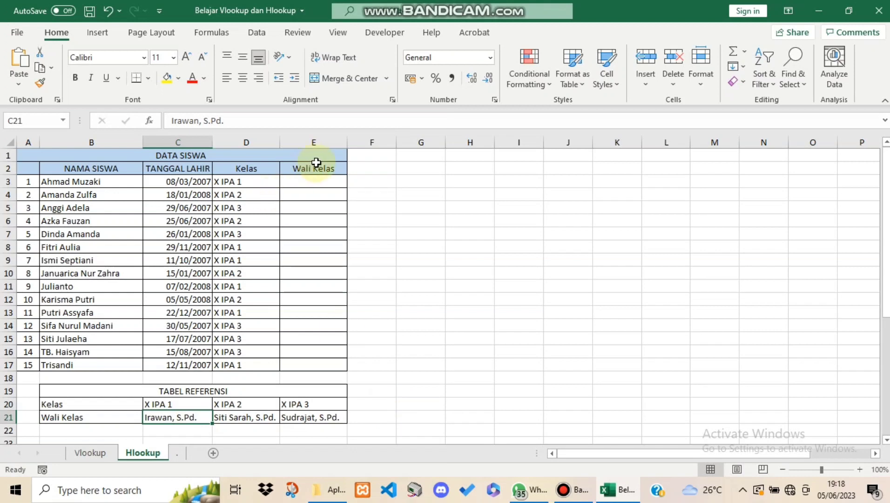
Enter the formula =HLOOKUP(D3;$B$20:$E$21;2;0) in the first Wali Kelas cell, E3
left_click(315, 182)
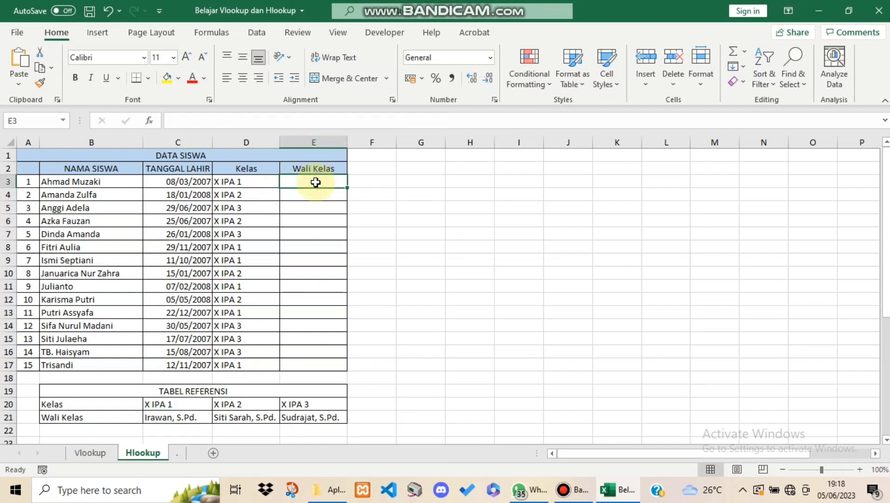
type("=hl")
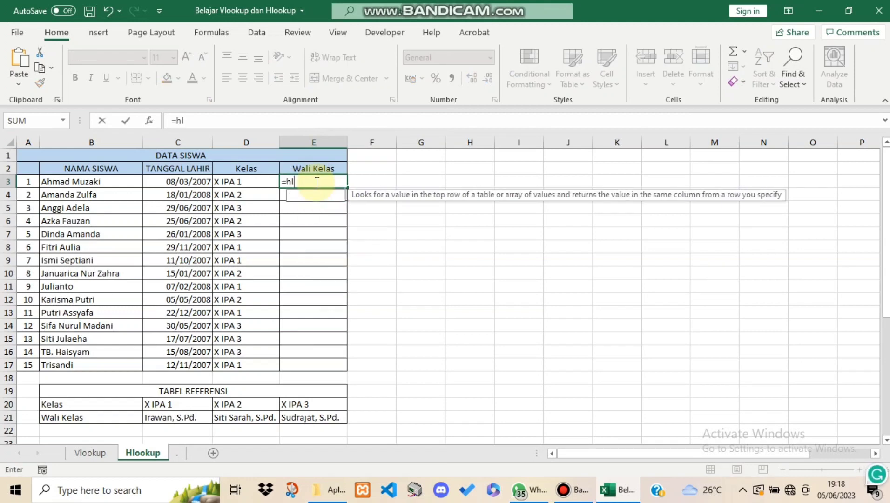
type("o")
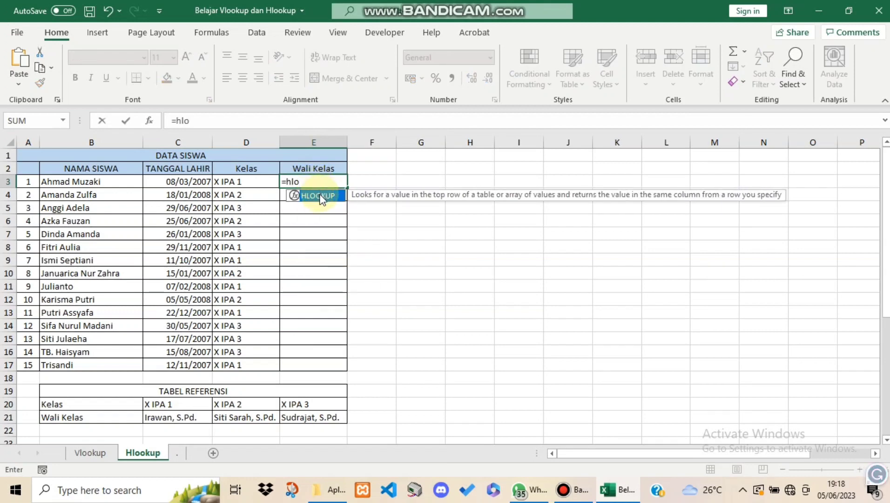
double_click(320, 196)
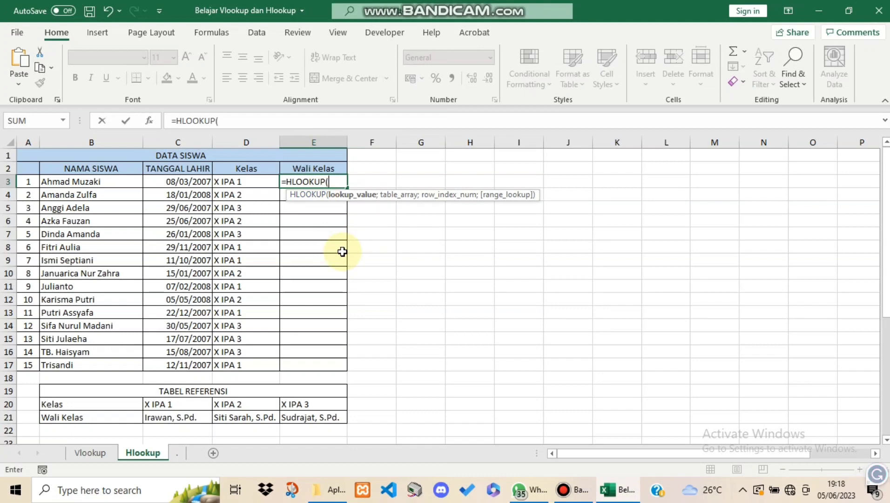
left_click(251, 181)
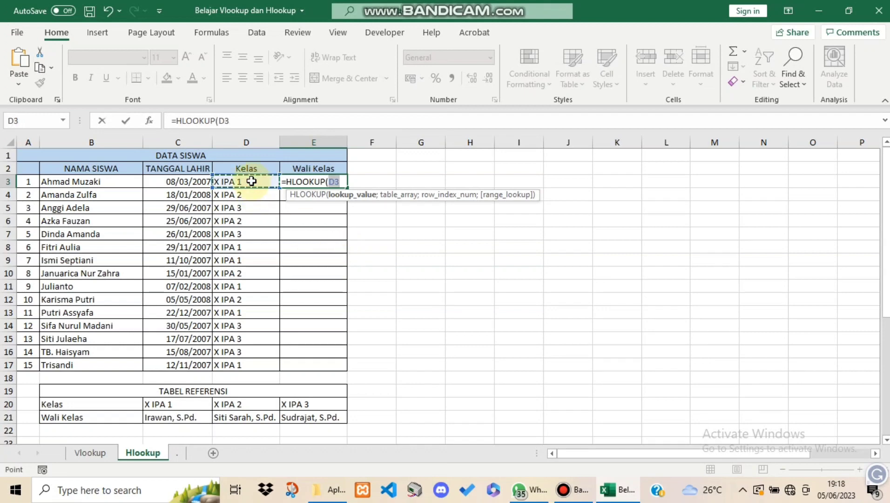
type(";")
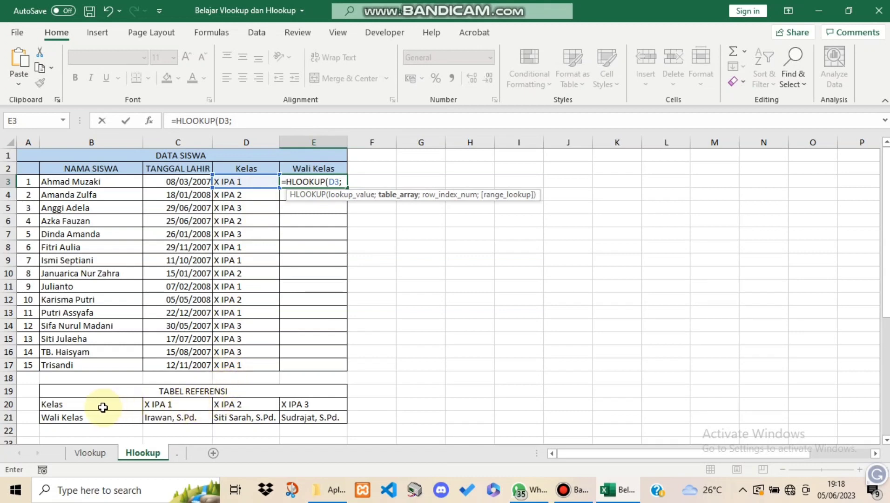
left_click_drag(102, 406, 303, 418)
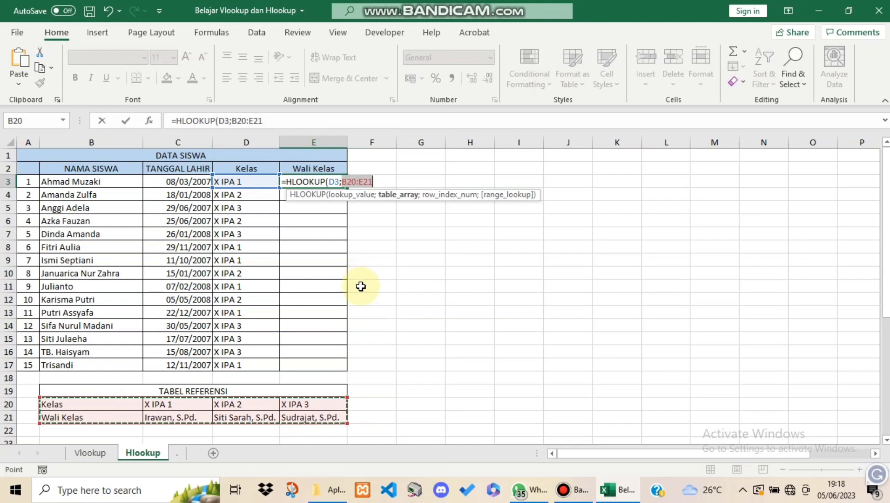
key("F4")
type(";")
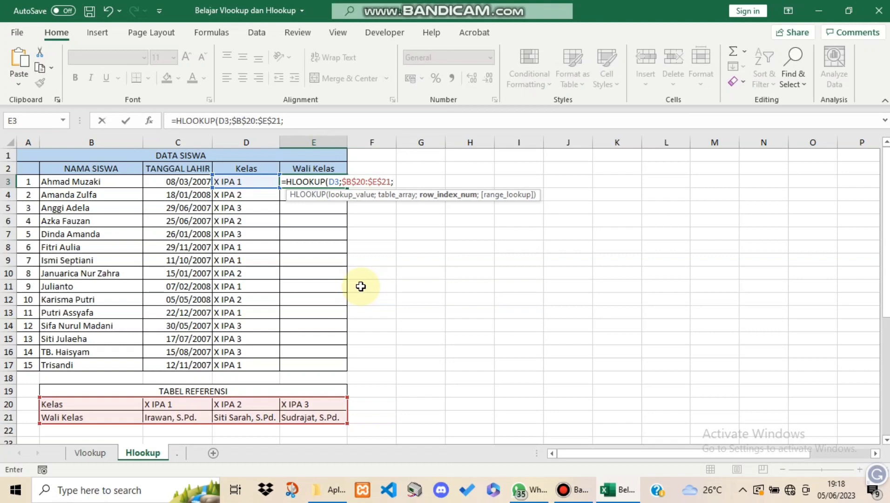
type("2")
type(";0")
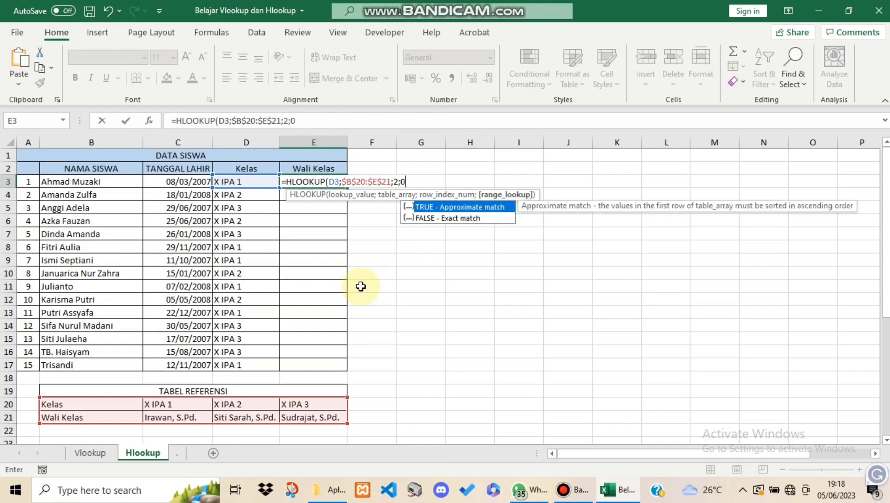
type(")")
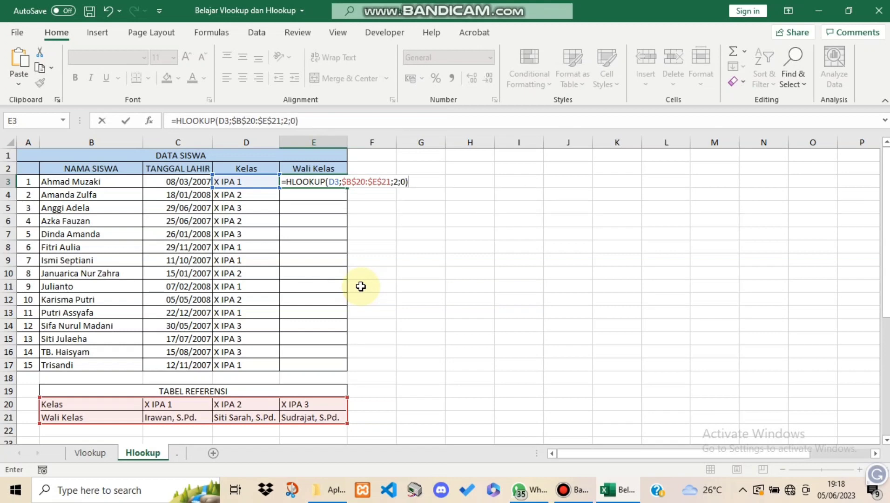
key("Return")
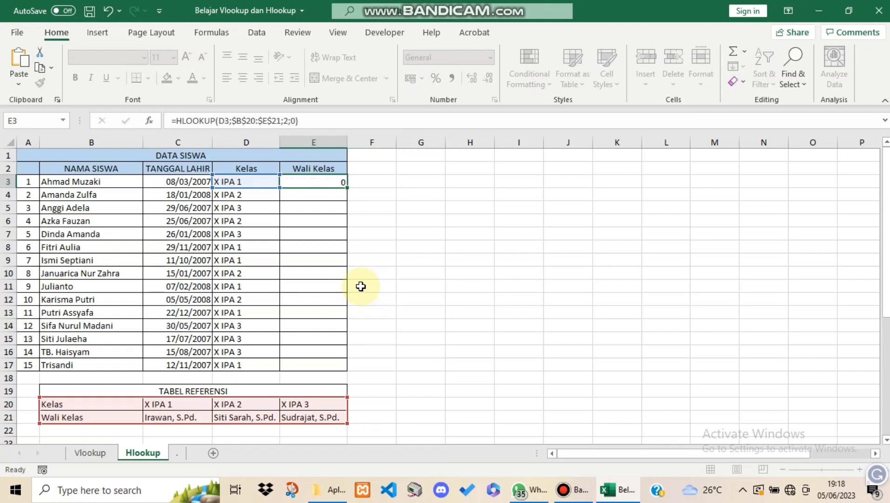
Fill the HLOOKUP formula from E3 down the Wali Kelas column to E17
left_click(314, 181)
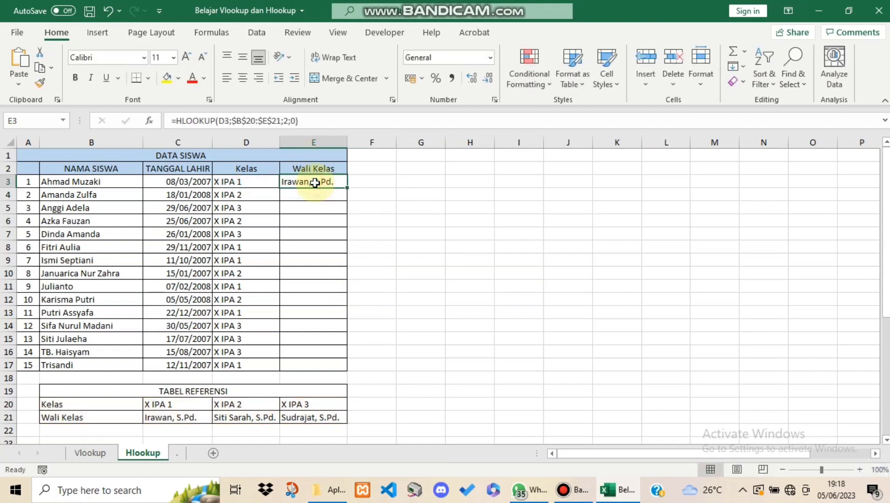
left_click_drag(344, 187, 358, 366)
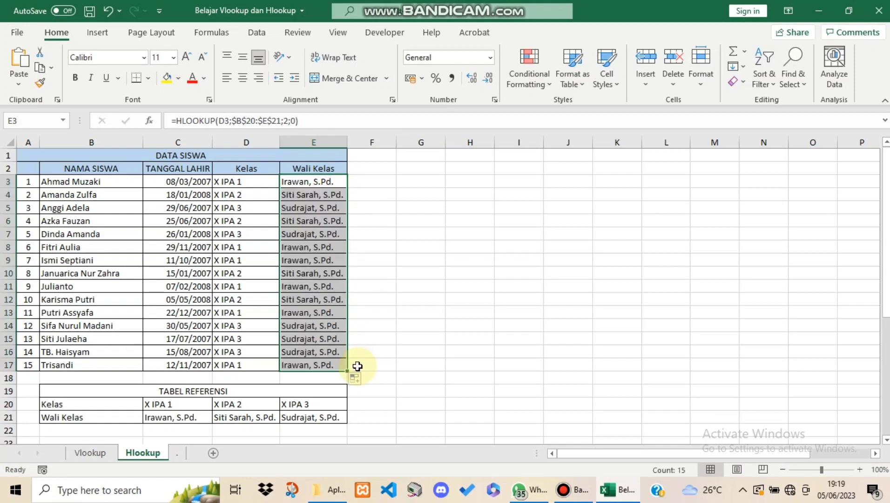
left_click(436, 350)
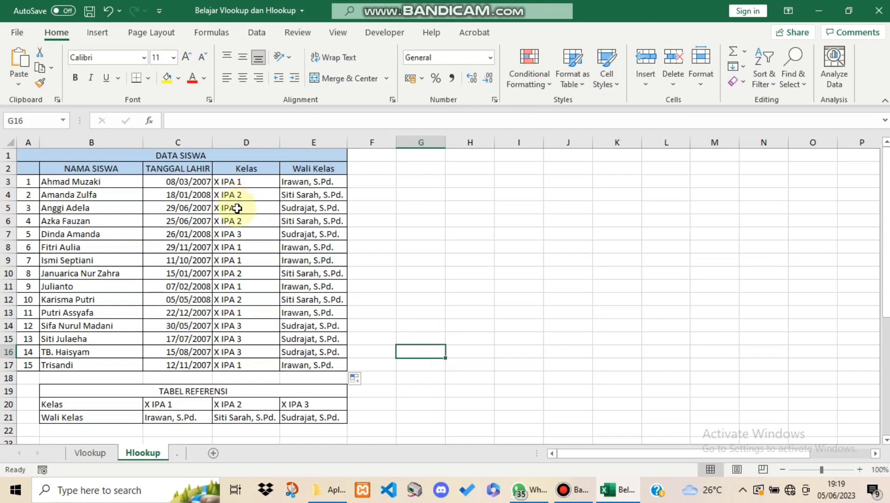
Review the arguments of the HLOOKUP formula in E3 and check the Vlookup sheet before returning to the Hlookup sheet
left_click(296, 182)
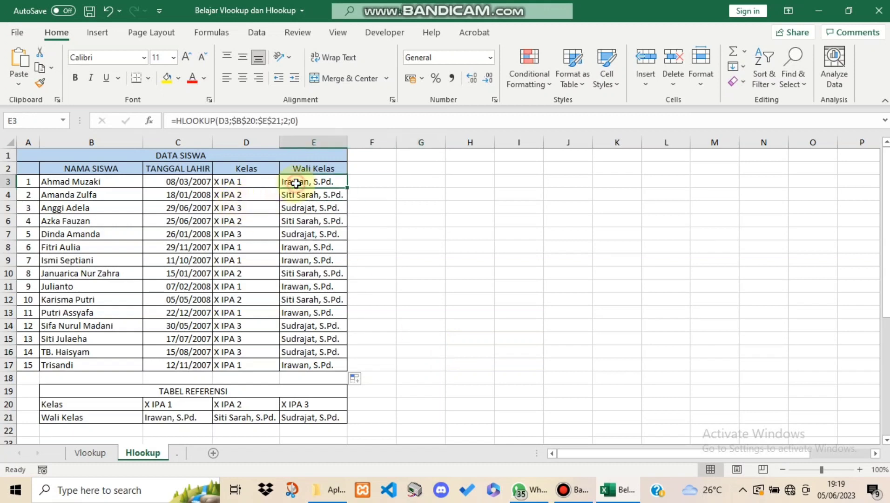
left_click(228, 122)
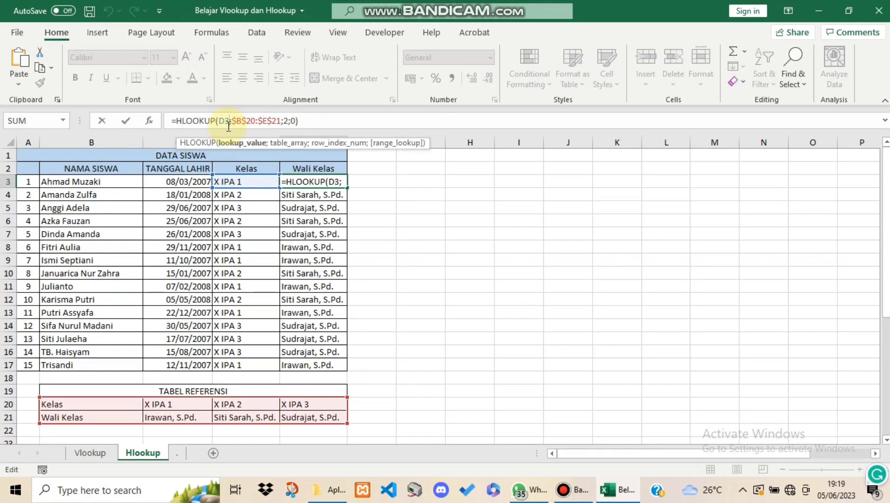
left_click(367, 256)
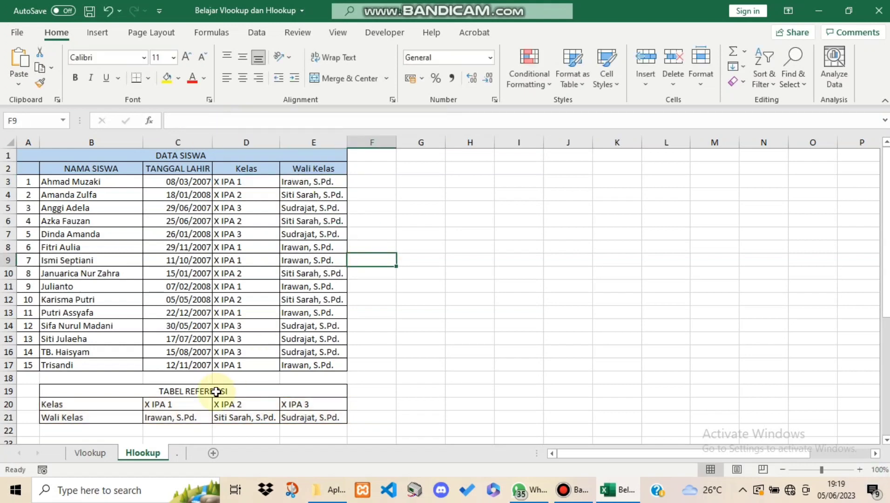
left_click(91, 453)
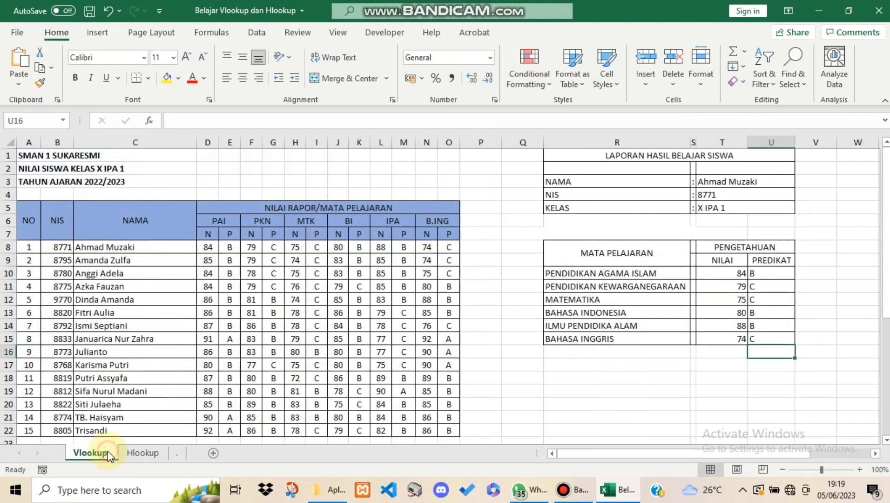
left_click(142, 452)
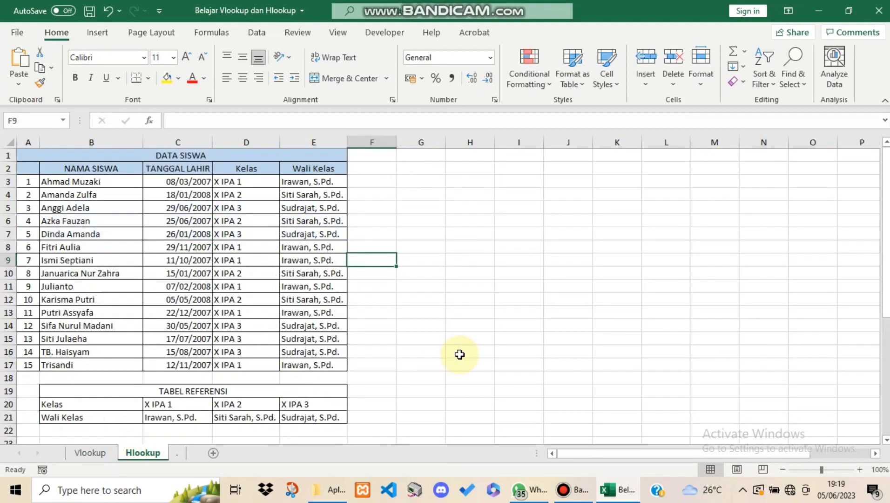